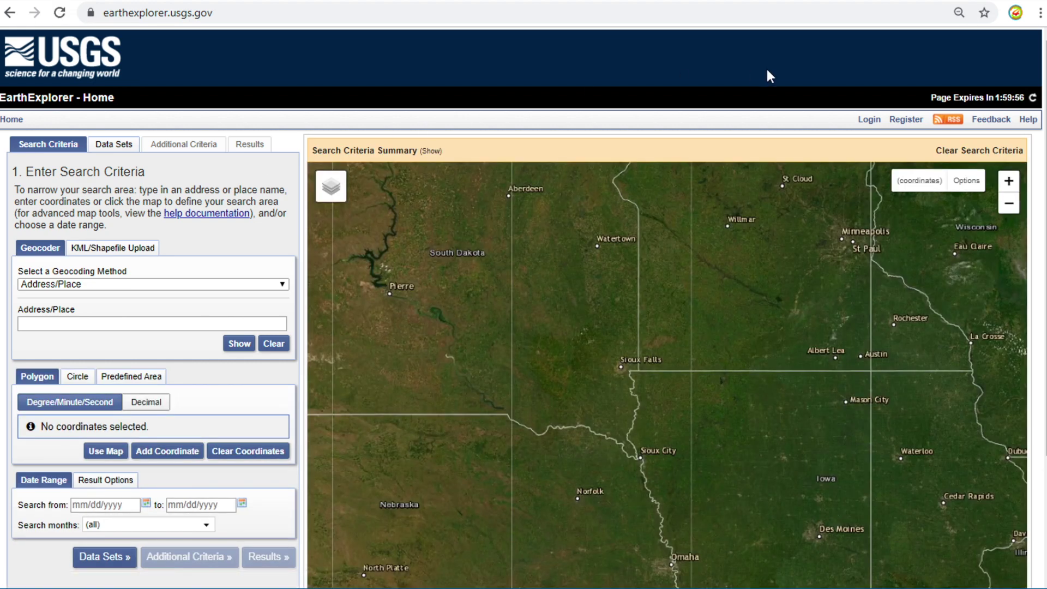
- Start a new USGS account, fill the username from autofill, and enter and confirm the password
left_click(916, 126)
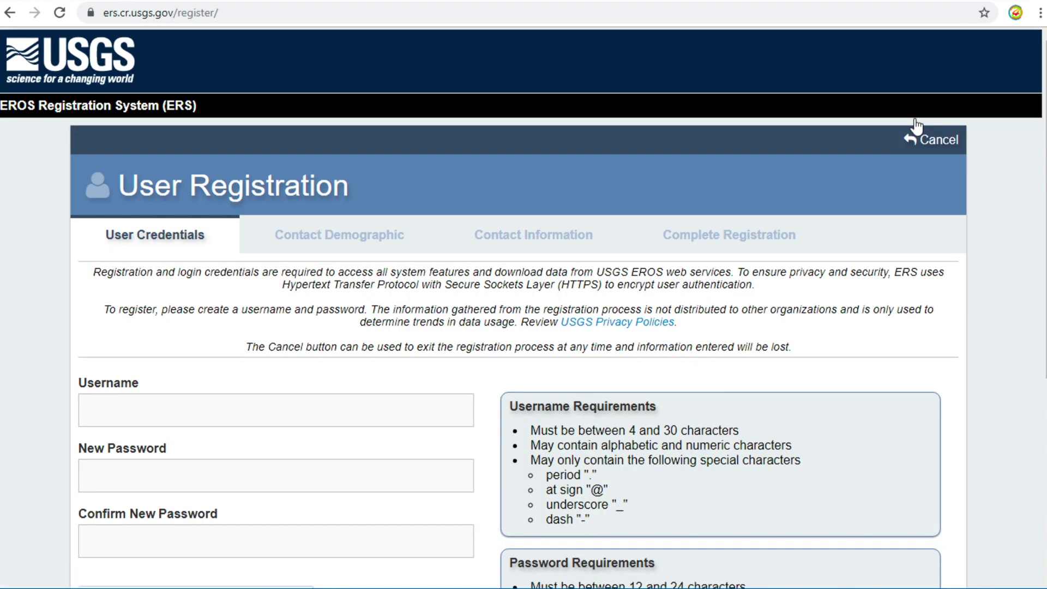
scroll(884, 276, "down", 3)
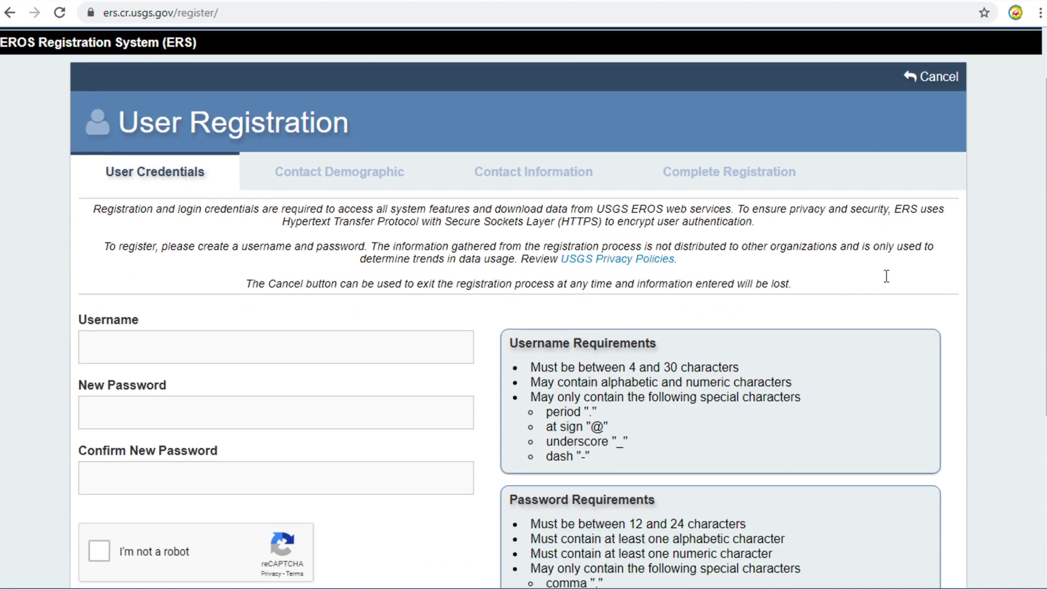
scroll(886, 277, "down", 1)
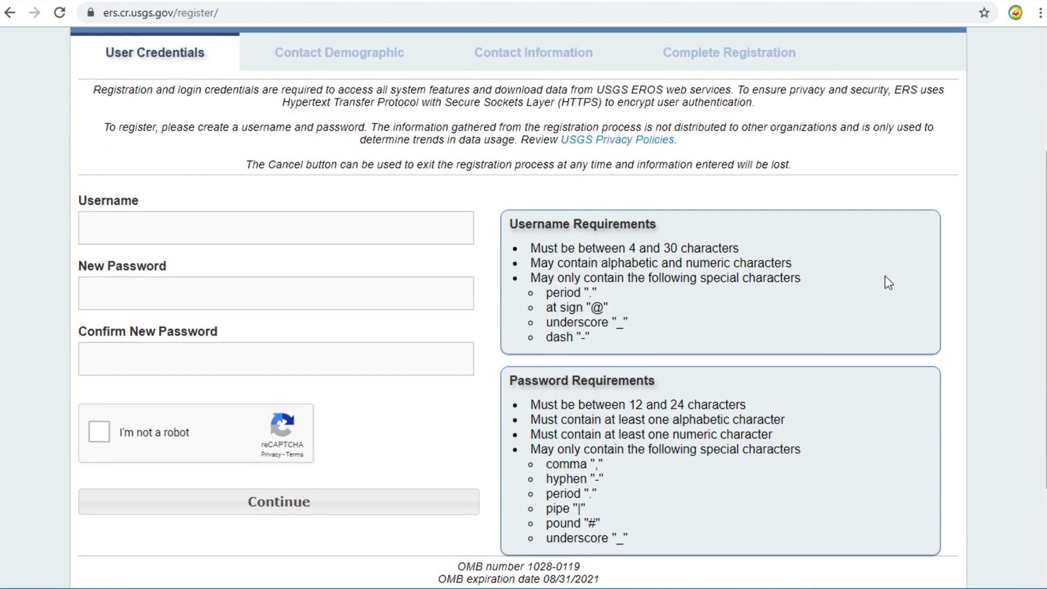
left_click(316, 217)
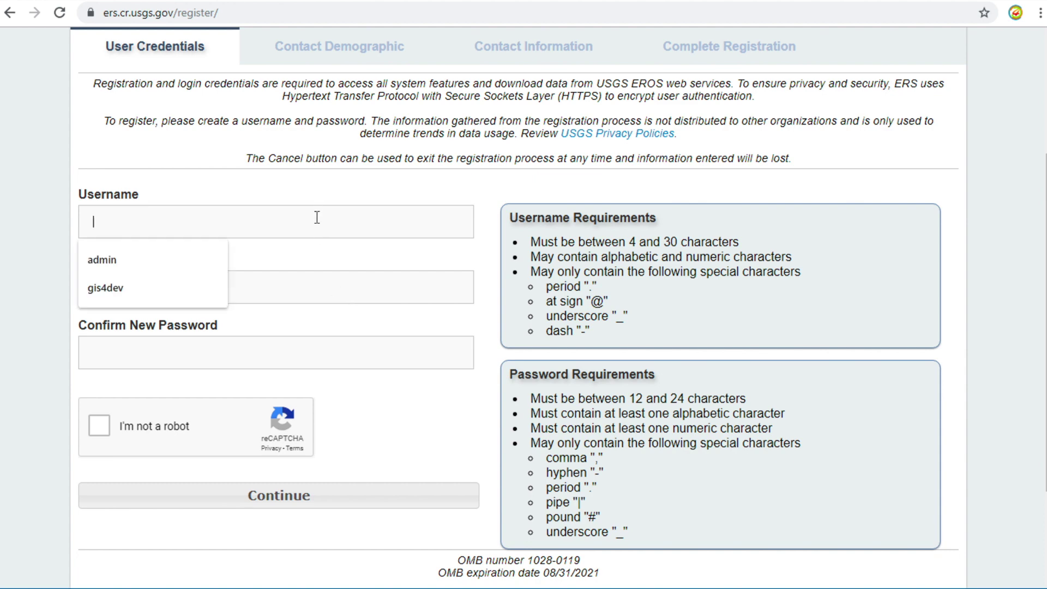
left_click(139, 283)
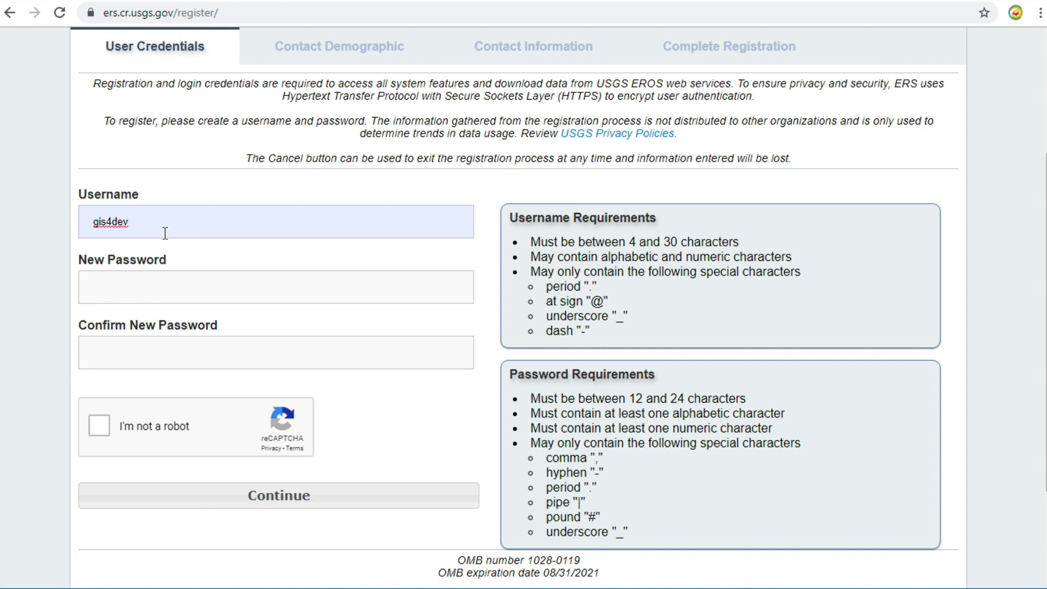
left_click(142, 286)
type("••••••••••••••••••")
key("Tab")
type("••••••••••••••••")
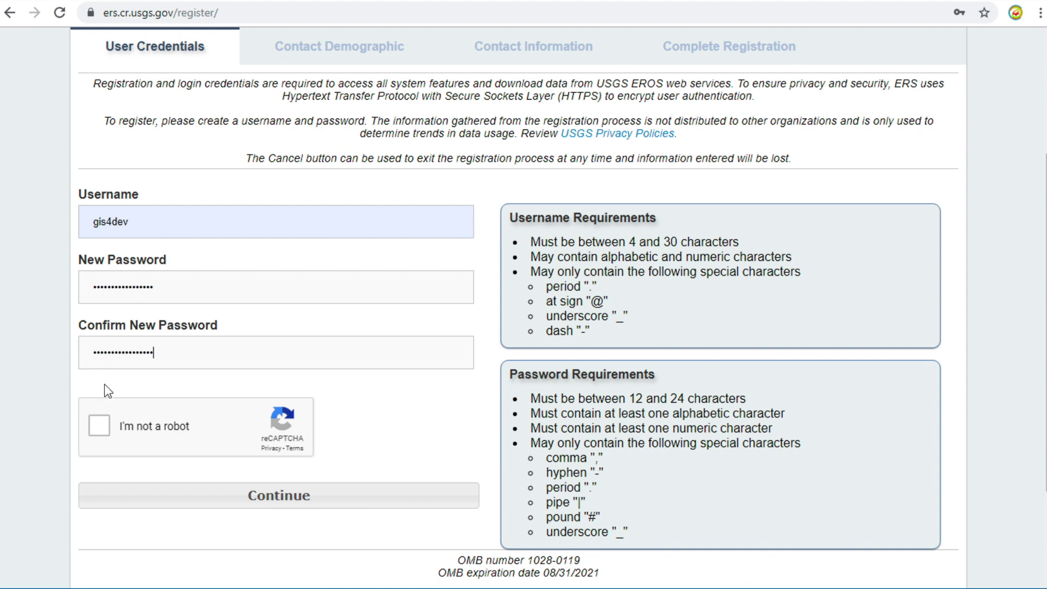
- Pass the reCAPTCHA by selecting the three crosswalk images, then continue to Contact Demographic
left_click(104, 428)
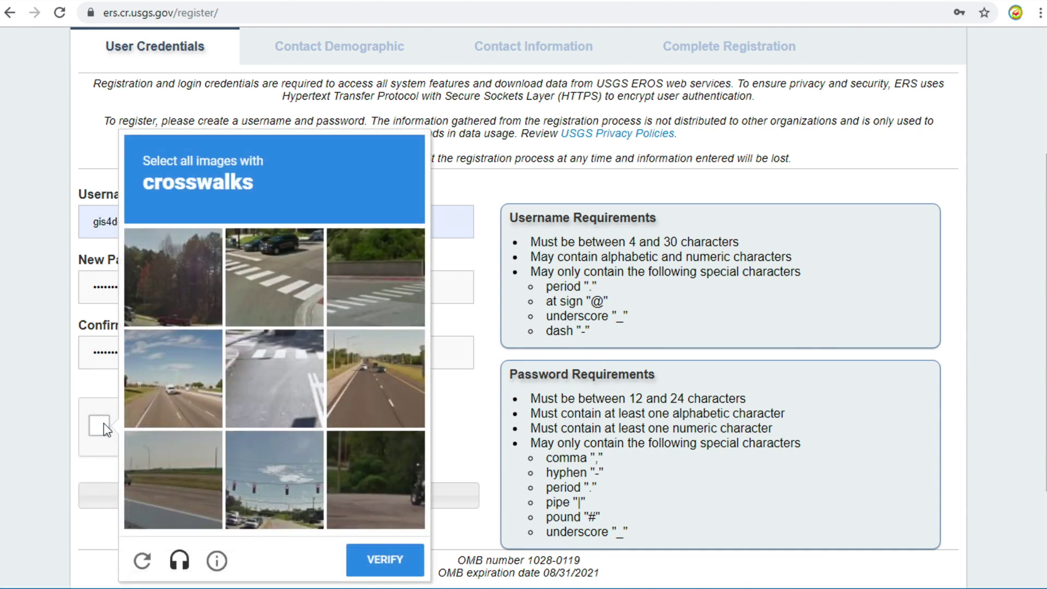
left_click(260, 269)
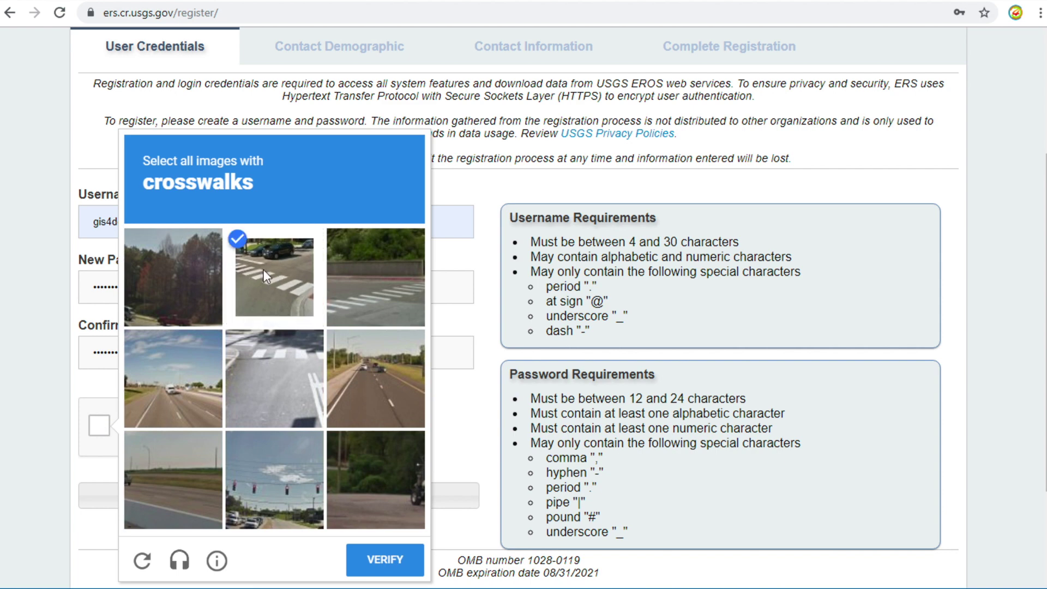
left_click(350, 269)
left_click(279, 389)
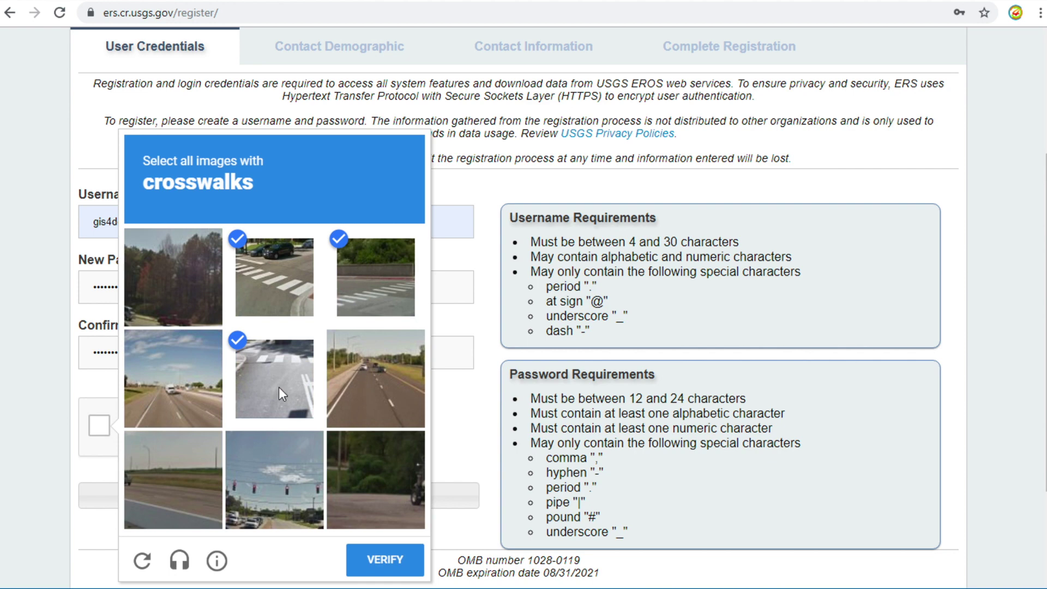
left_click(394, 559)
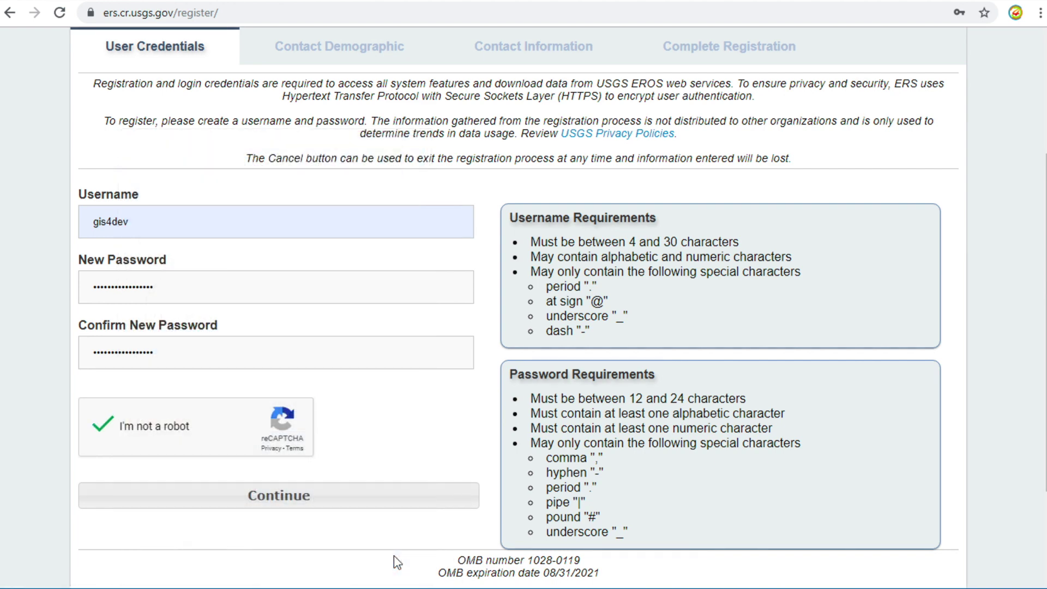
left_click(356, 505)
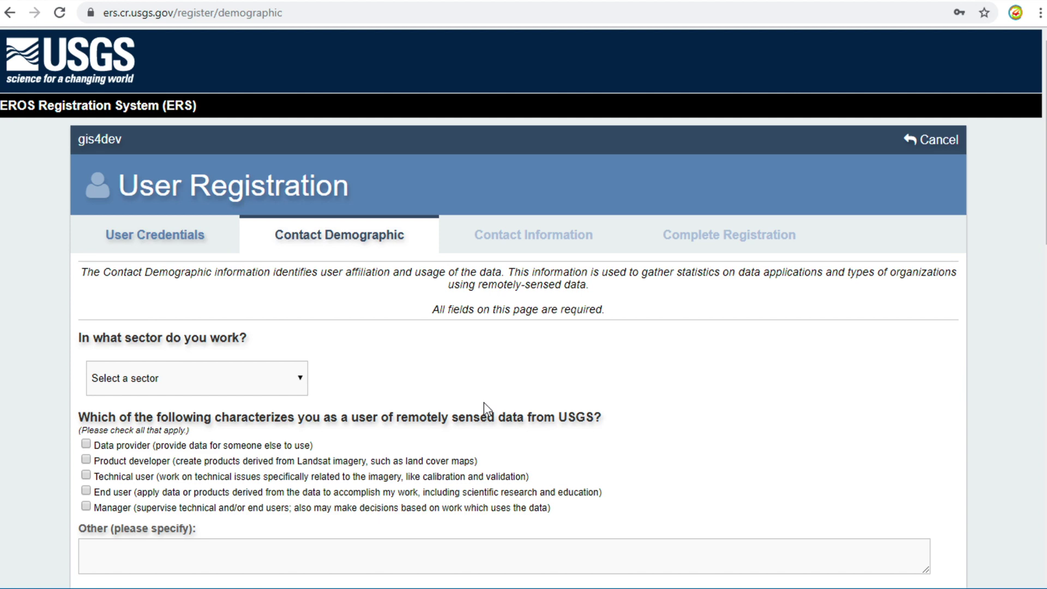
- Set the sector to Non-profit Organization, mark End user, and answer No to using USGS data
scroll(483, 403, "down", 2)
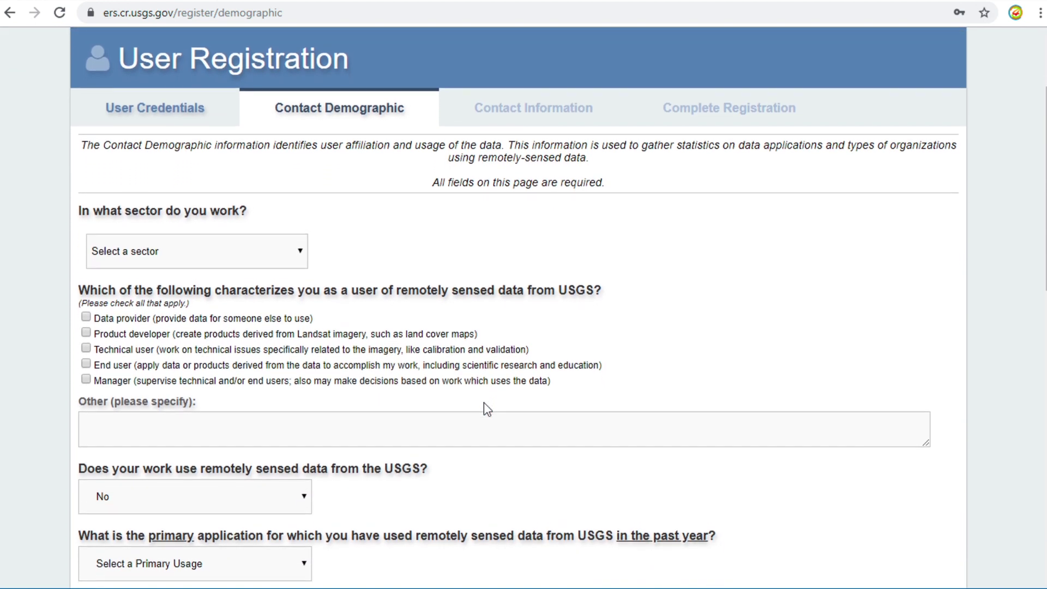
scroll(483, 402, "down", 3)
left_click(279, 82)
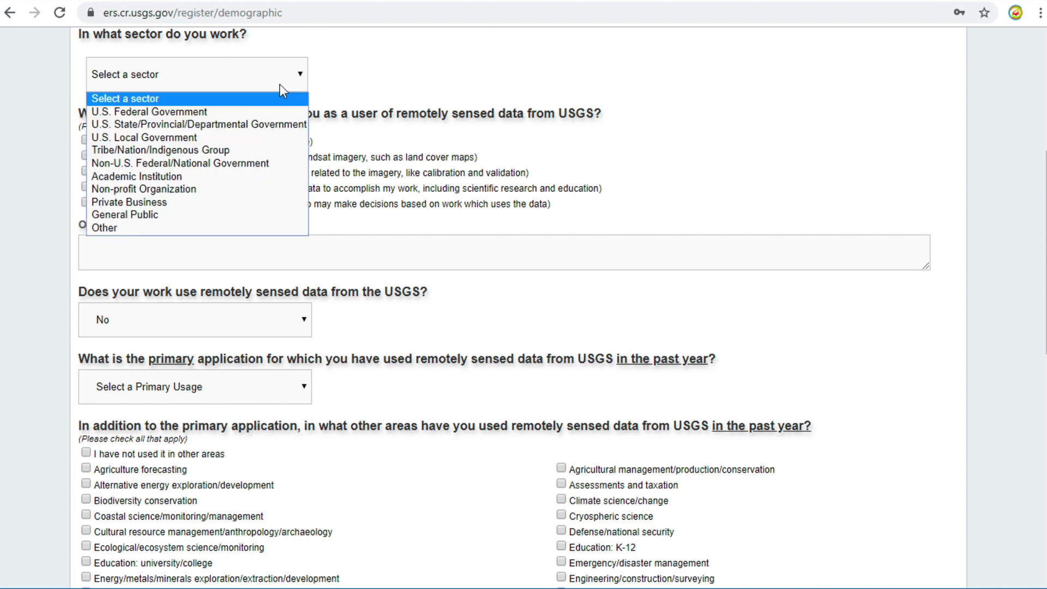
left_click(178, 189)
left_click(86, 187)
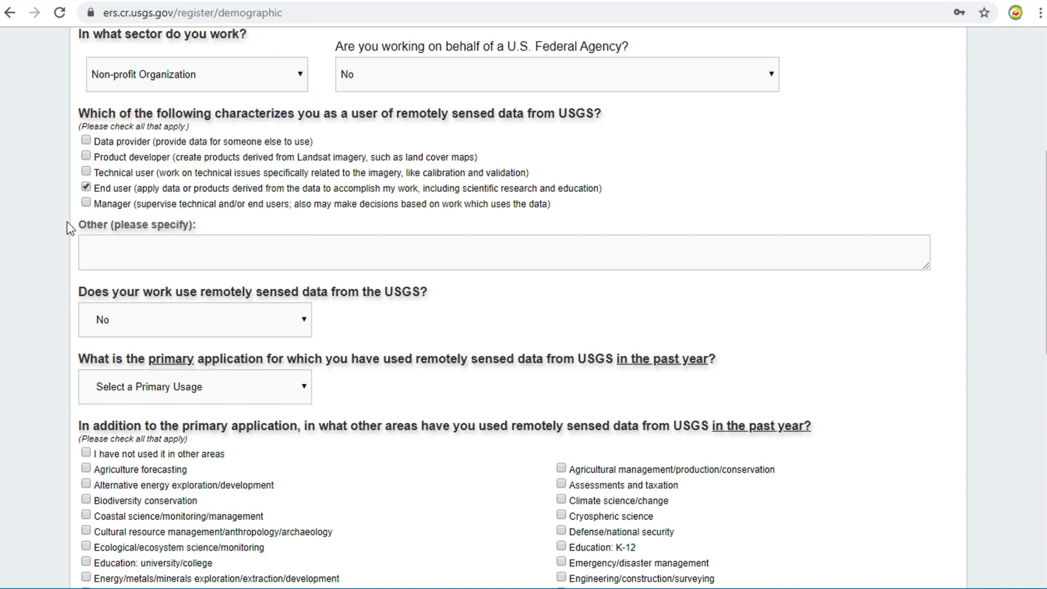
left_click(174, 325)
left_click(175, 358)
- Choose Agriculture forecasting, distribute None of the data, rate open access Very Important, and continue
scroll(327, 327, "down", 4)
left_click(281, 157)
left_click(240, 220)
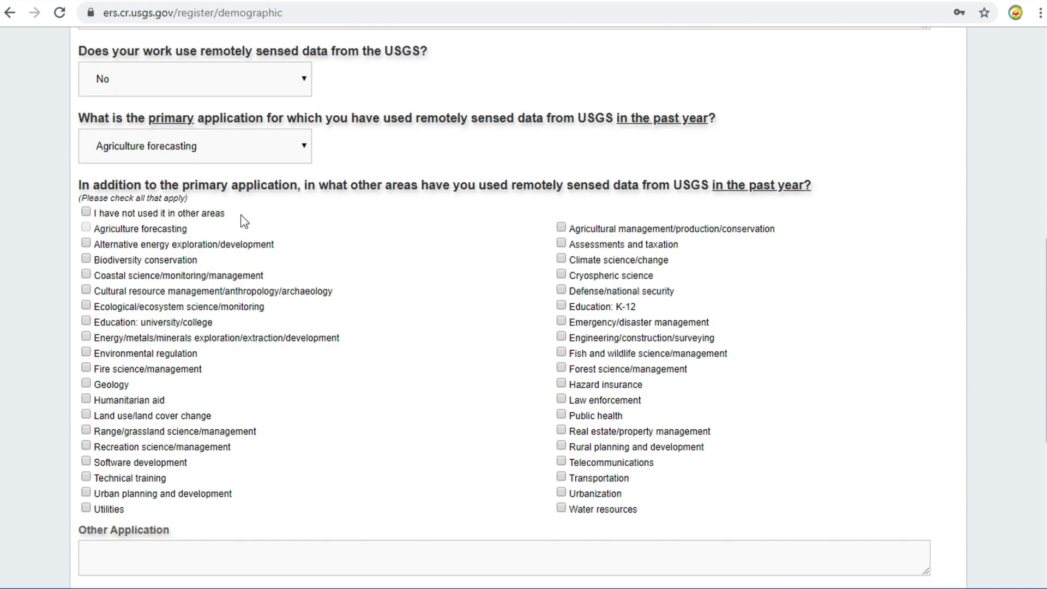
scroll(327, 357, "down", 6)
left_click(234, 311)
left_click(234, 348)
left_click(231, 384)
left_click(129, 468)
left_click(424, 423)
- Enter the first name, last name, organization name and first address line
type("Mr M")
left_click(164, 325)
type("GIS4Dev")
left_click(164, 394)
type("GIS4Developer")
left_click(172, 435)
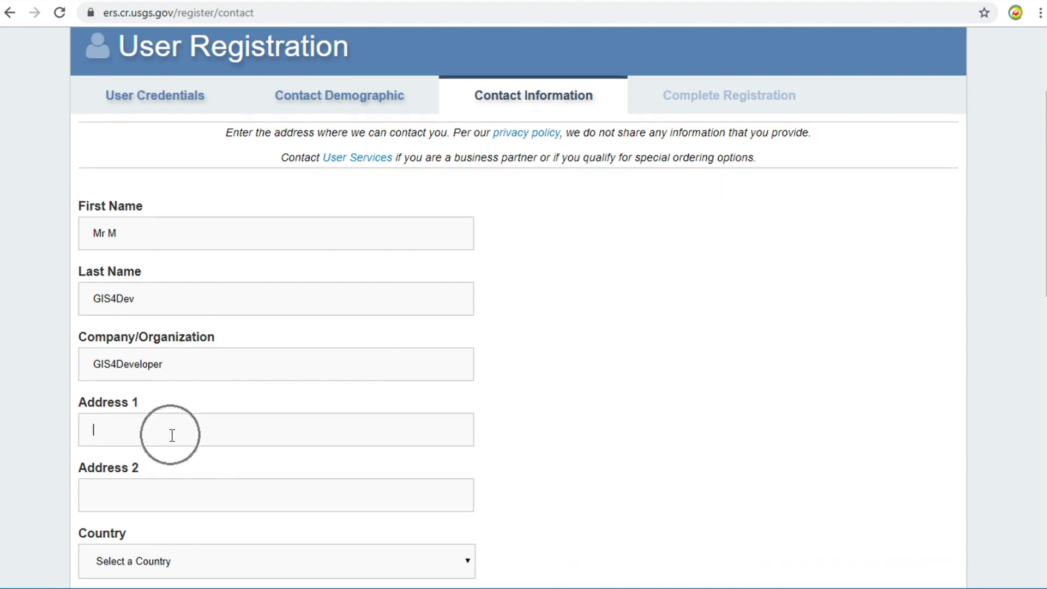
- Choose the country and fill in the city, state or province and postal code
scroll(154, 491, "down", 3)
left_click(273, 414)
left_click(191, 460)
type("LakSi")
key("Tab")
type("Bangkok")
scroll(306, 452, "down", 3)
left_click(307, 452)
type("10210")
- Enter and retype the e-mail address, add the telephone number, and continue to the review page
left_click(203, 514)
scroll(203, 514, "down", 4)
left_click(231, 370)
scroll(227, 480, "up", 5)
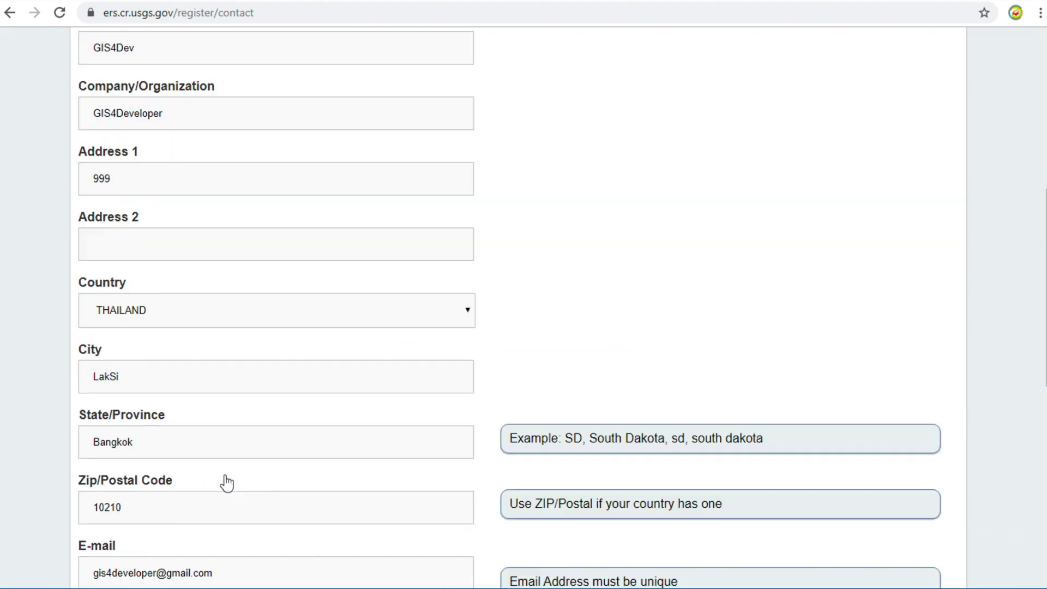
scroll(227, 483, "down", 7)
left_click(276, 385)
scroll(276, 385, "down", 1)
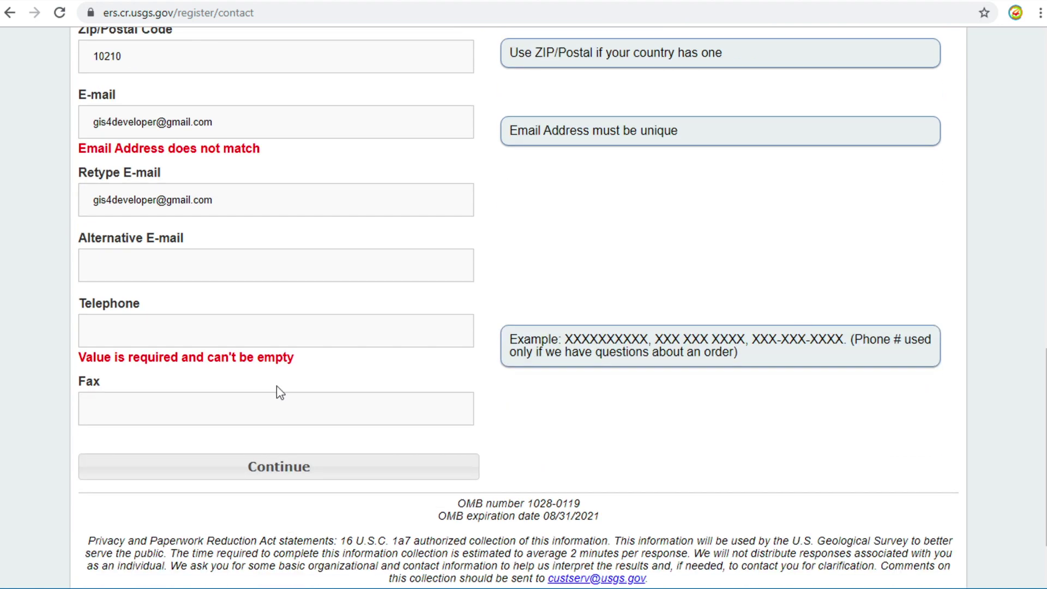
left_click(224, 465)
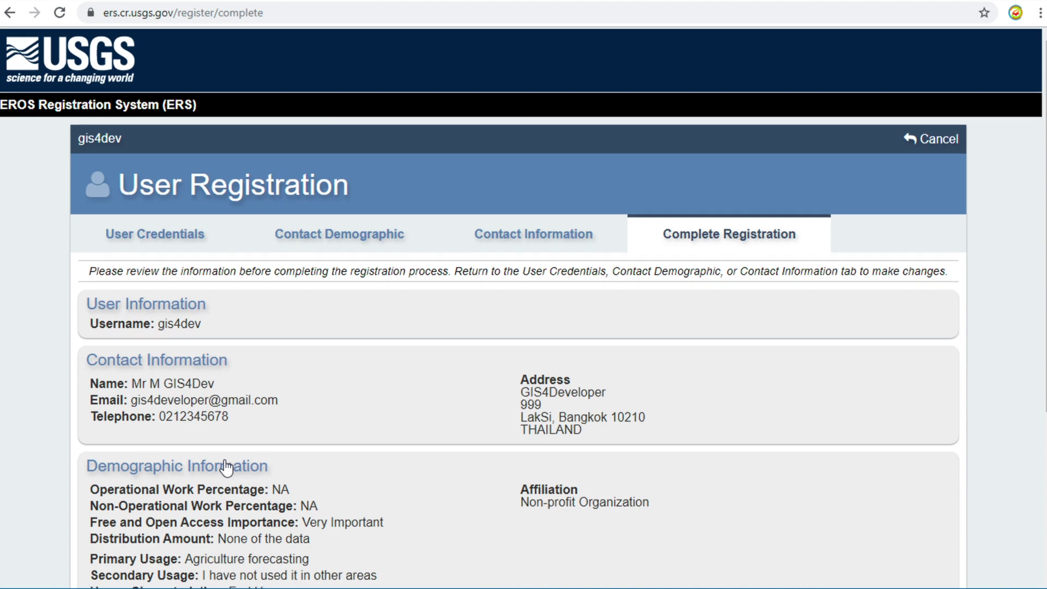
- Submit the reviewed registration and bring up the Registration Confirmation email in Gmail
scroll(227, 467, "down", 5)
scroll(226, 467, "up", 2)
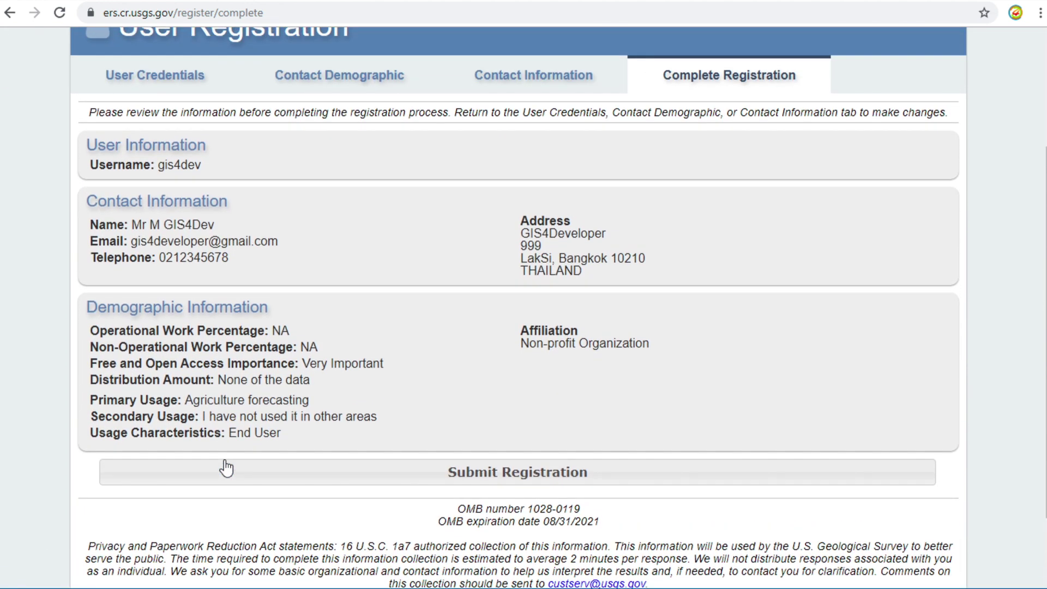
left_click(301, 478)
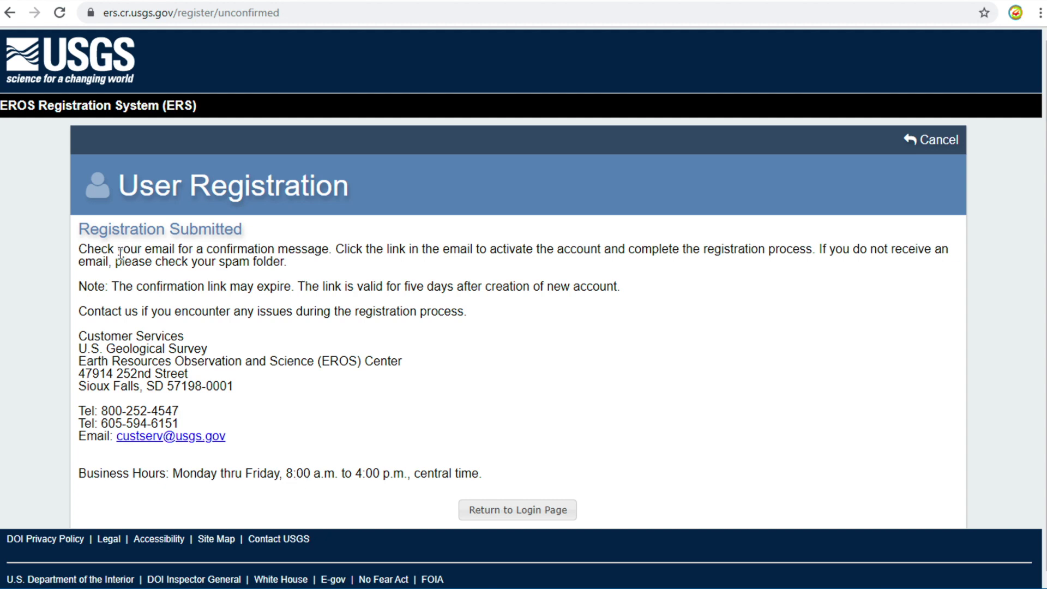
left_click_drag(80, 250, 330, 252)
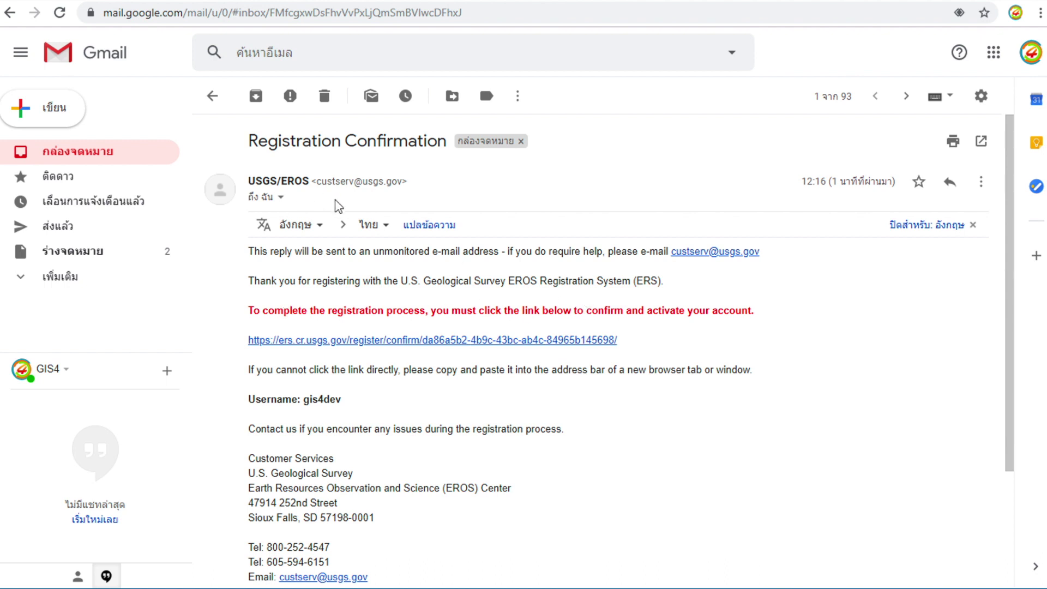
- Follow the ers.cr.usgs.gov/register/confirm activation link in the email
left_click(335, 347)
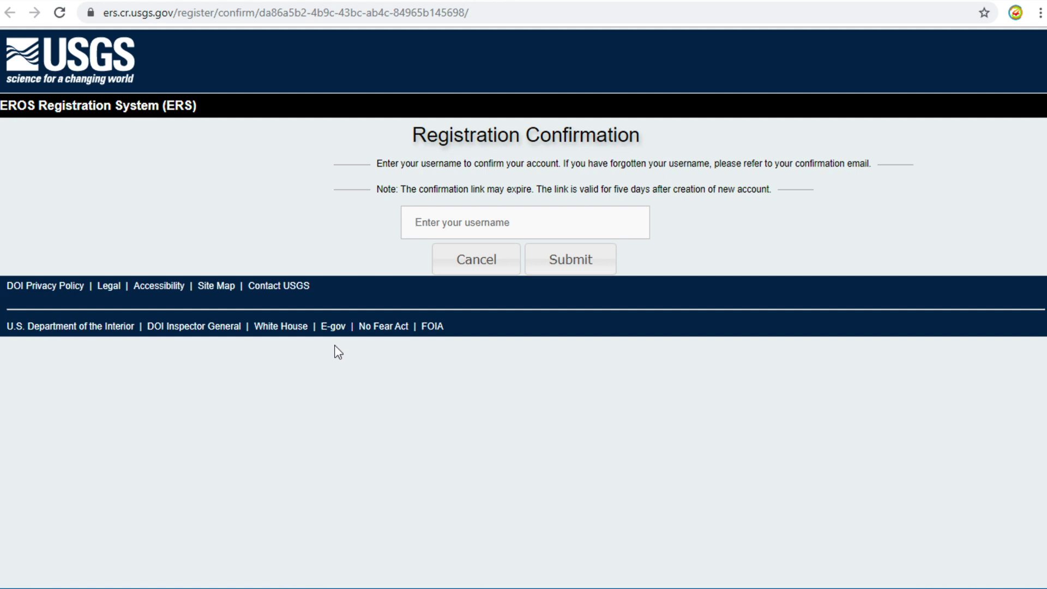
- Confirm the account with the username, then sign in with the new username and password
type("gi")
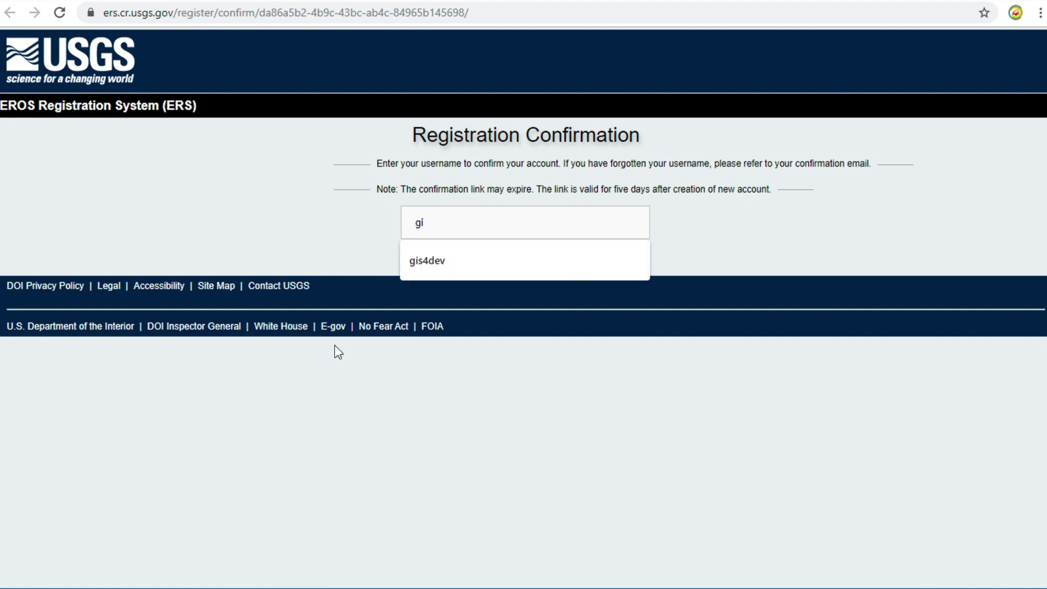
type("s4dev")
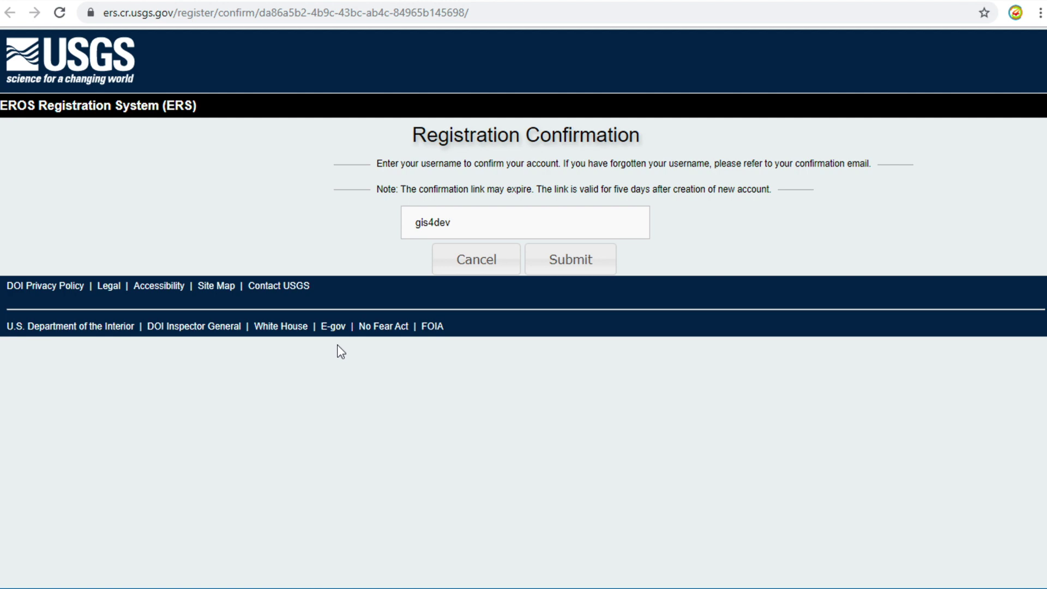
left_click(581, 272)
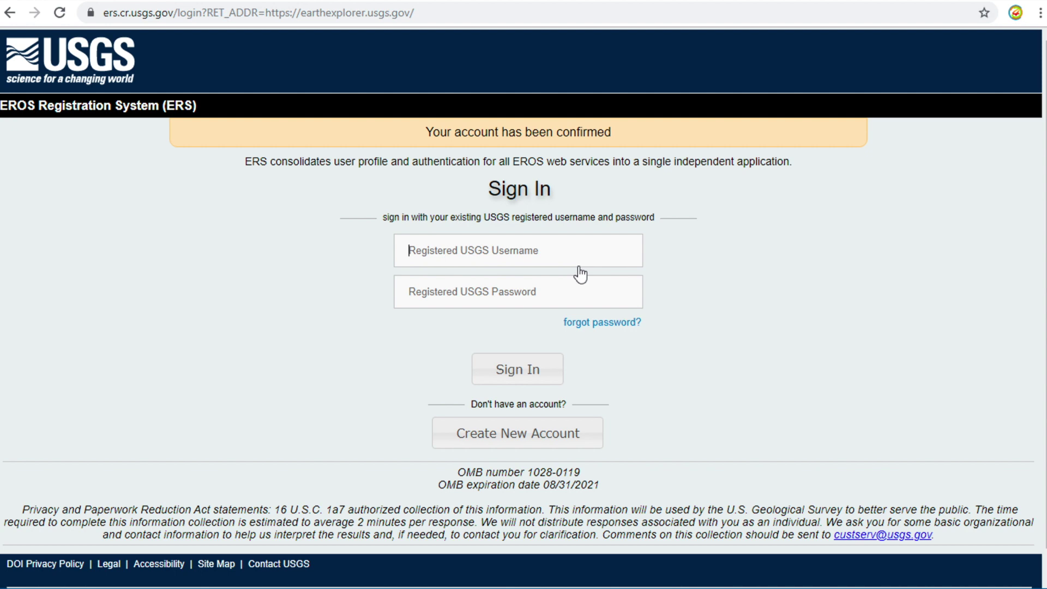
left_click(582, 260)
type("gis4dev")
left_click(560, 282)
type("•••••••••••••••••")
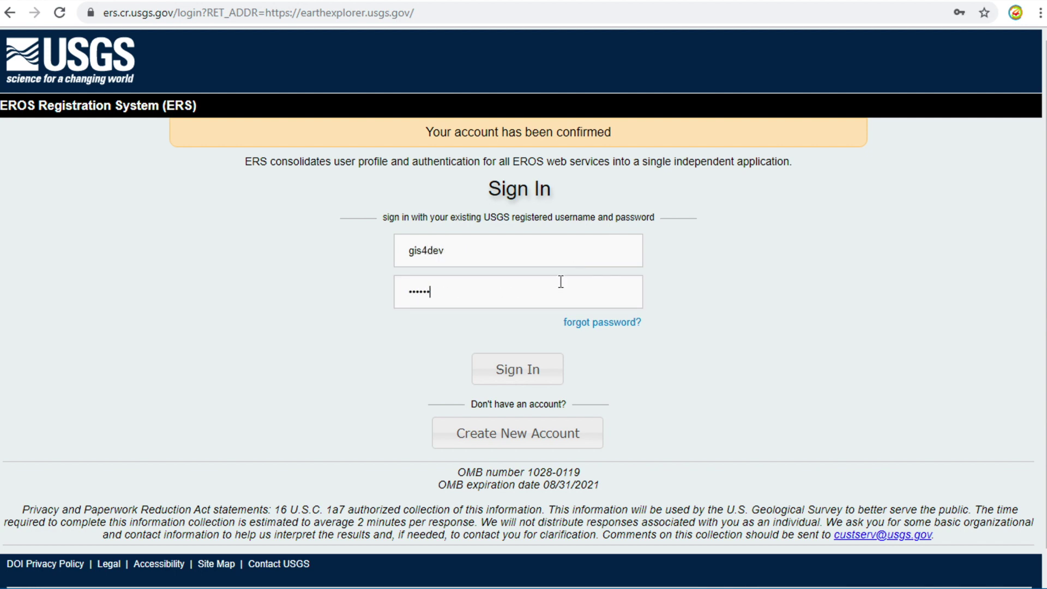
left_click(524, 386)
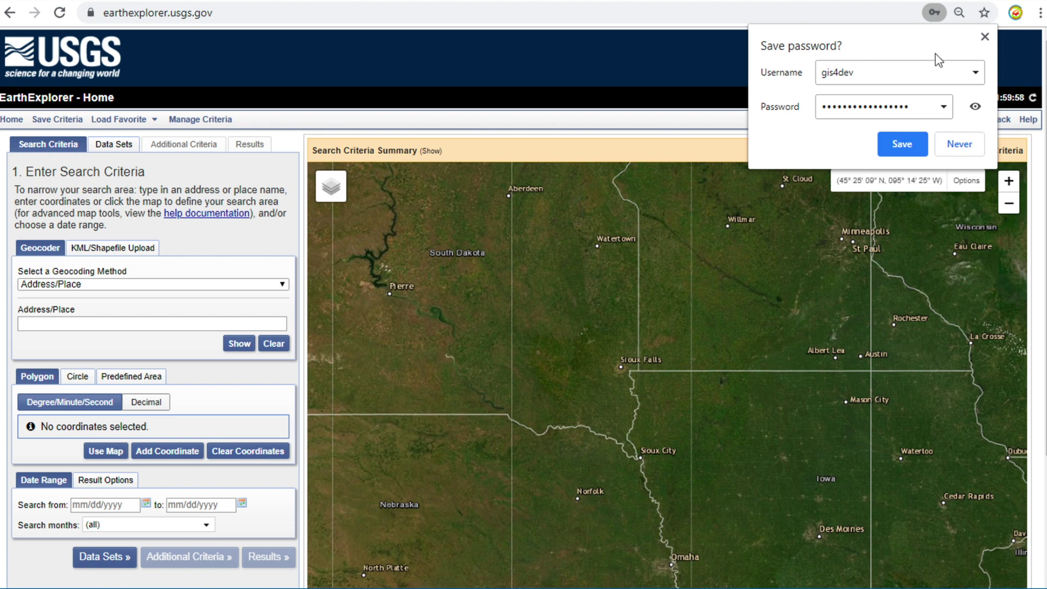
- Dismiss the save-password offer, geocode 'bangkok', and pick the Bangkok, Thailand result
left_click(984, 38)
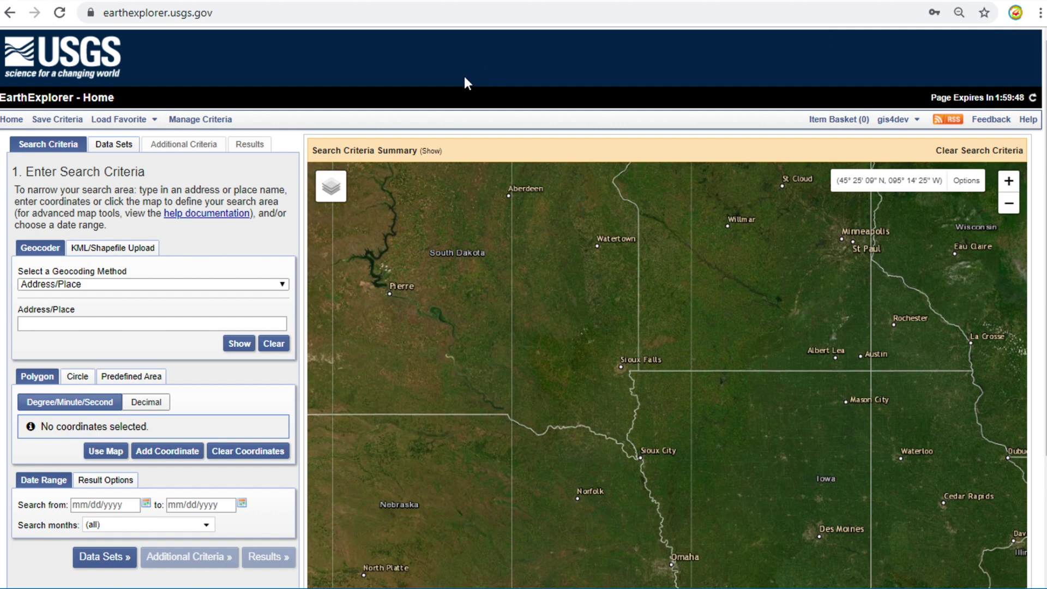
left_click(87, 323)
type("bangkok")
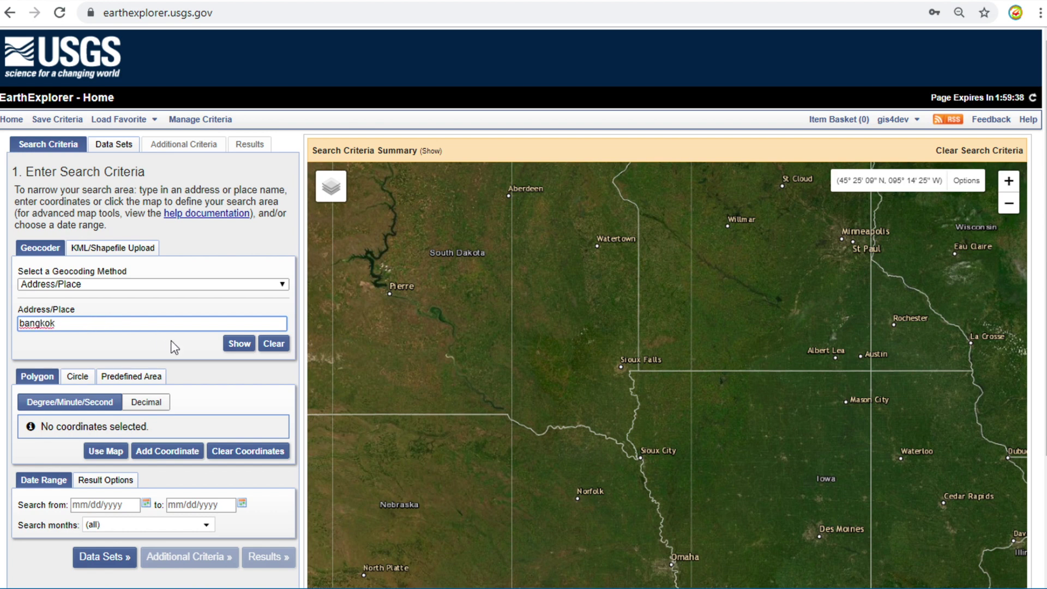
left_click(240, 345)
left_click(246, 352)
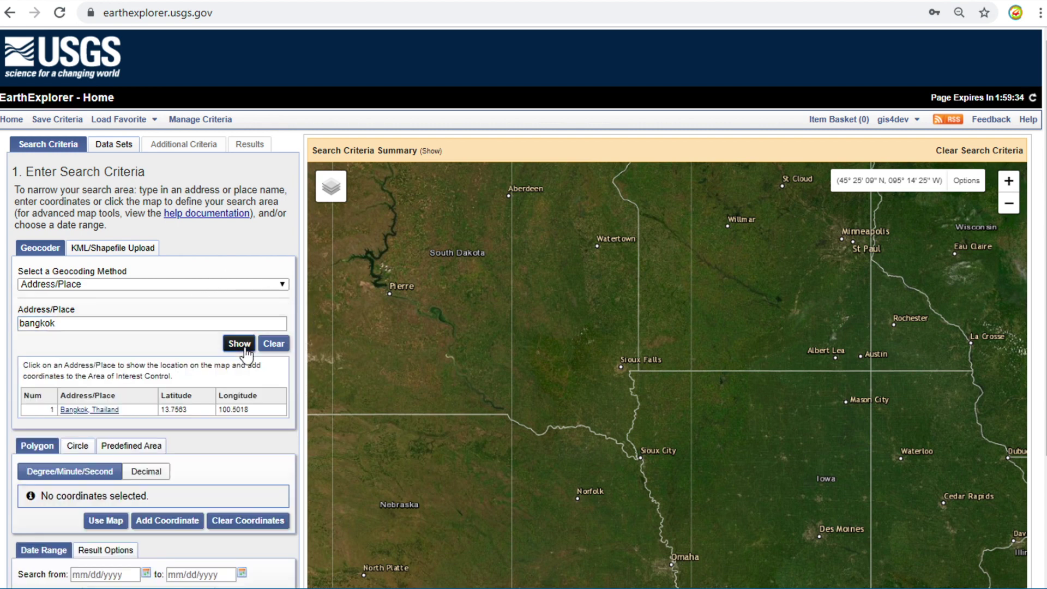
left_click(87, 410)
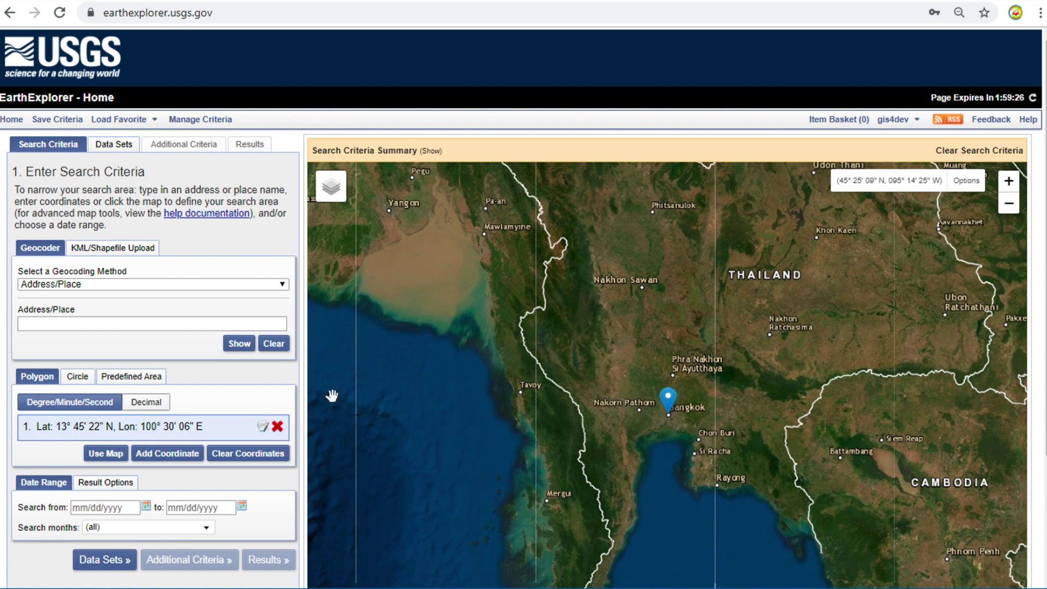
- Add trial polygon corners on the map, then delete all five coordinates to clear the area
left_click(582, 373)
left_click(603, 268)
left_click(780, 273)
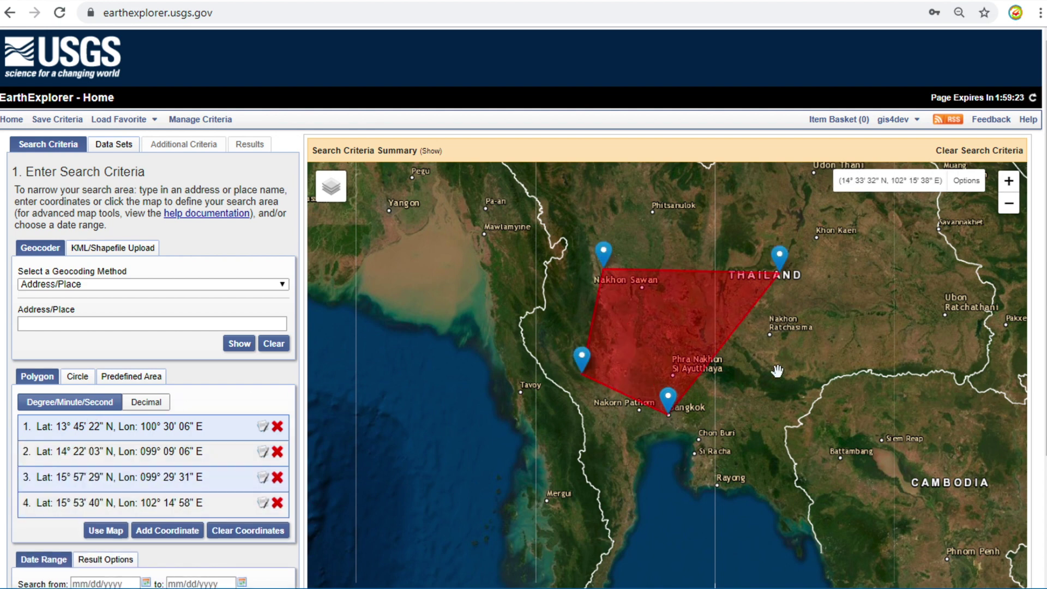
left_click(773, 386)
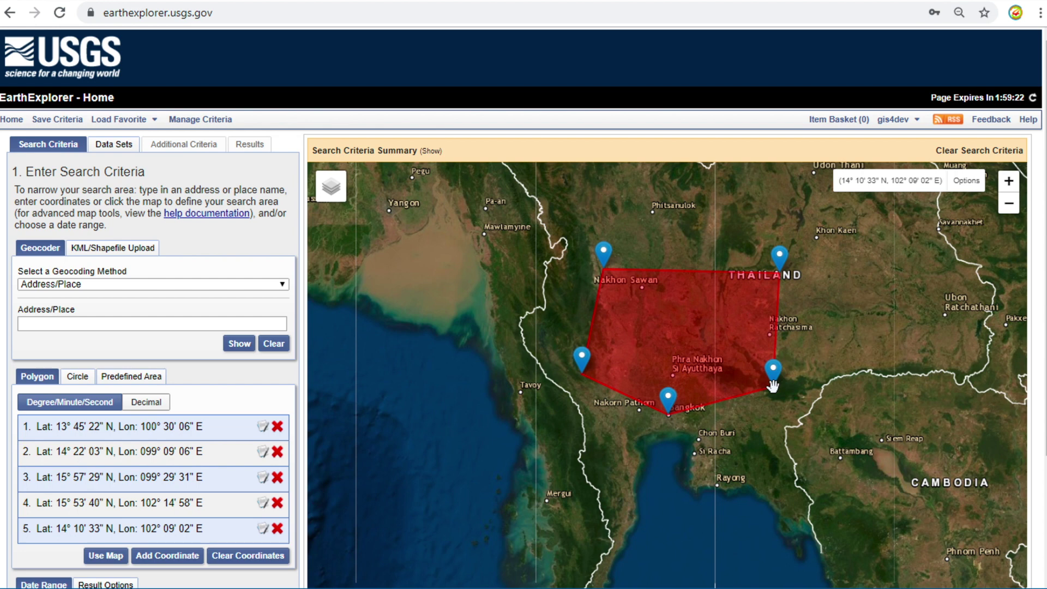
left_click(277, 529)
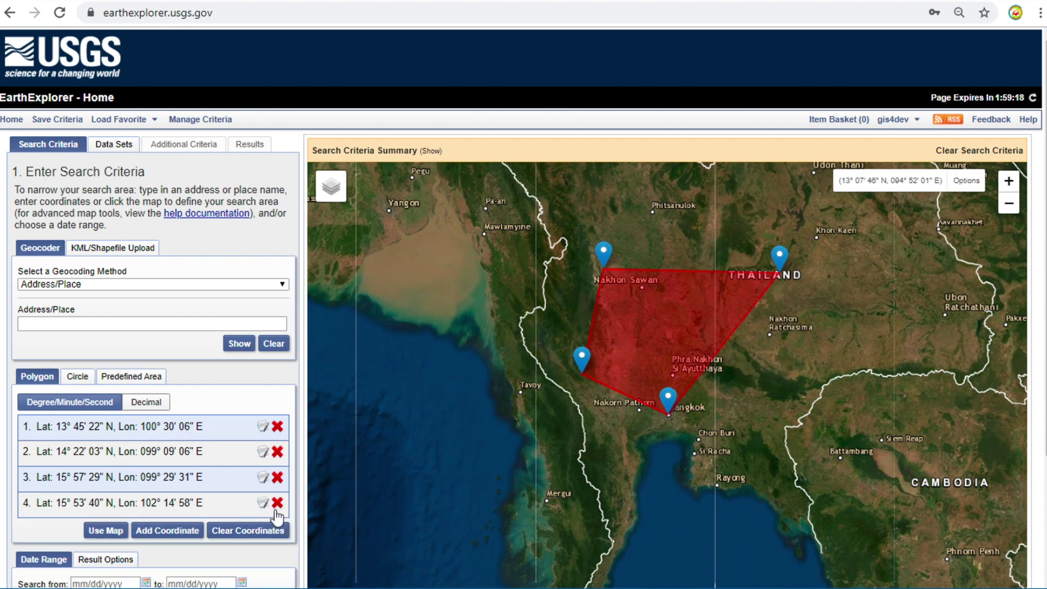
left_click(277, 503)
left_click(277, 477)
left_click(277, 452)
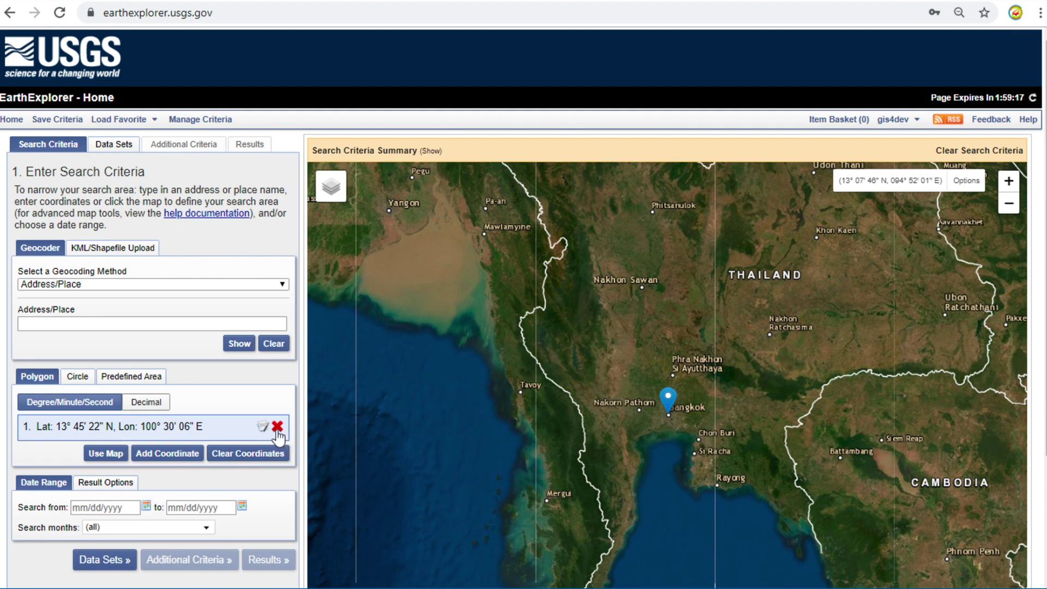
left_click(277, 427)
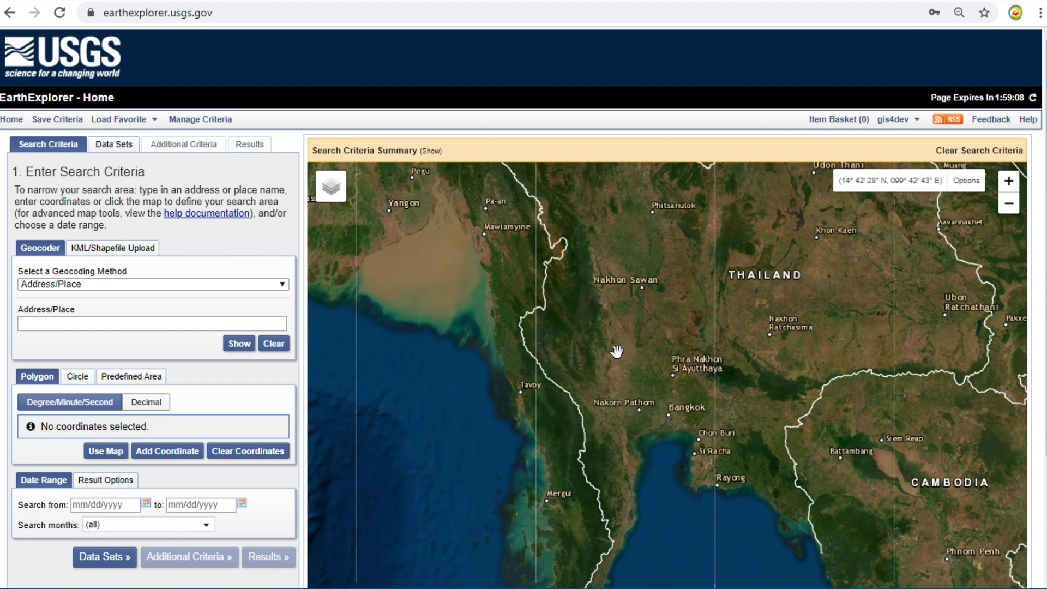
- Place four corners around Bangkok, from west of Phra Nakhon Si Ayutthaya to Nakhon Pathom
left_click(617, 352)
left_click(622, 420)
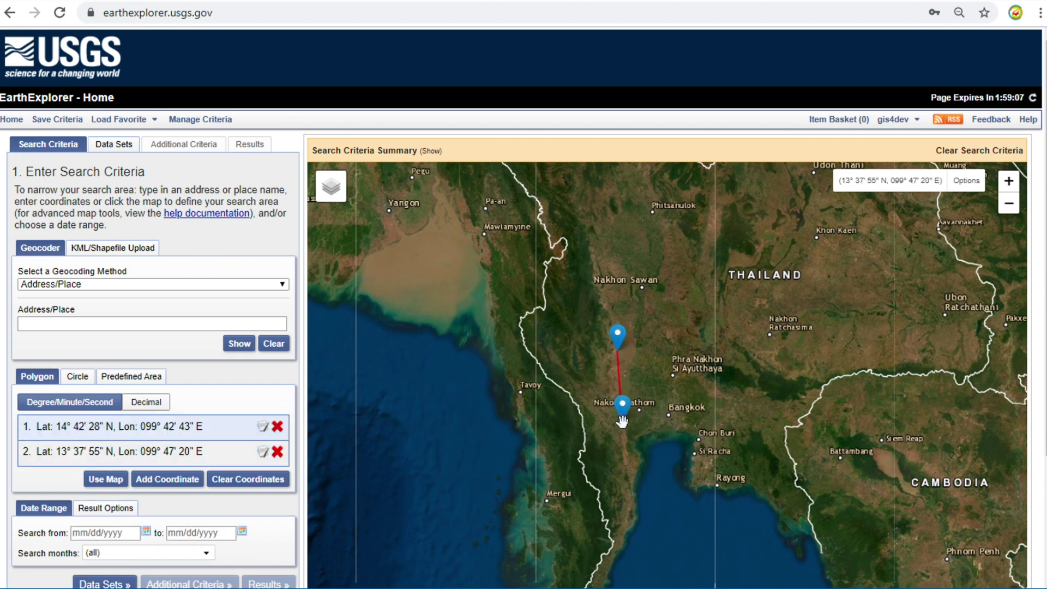
left_click(730, 420)
left_click(729, 350)
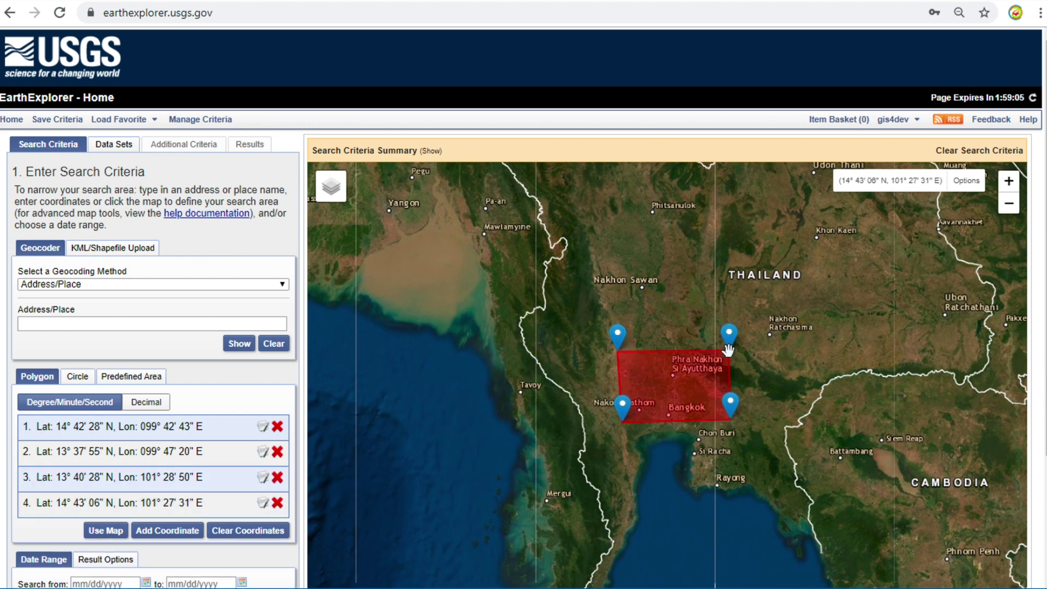
- Set the date range from 01/01/2019 to 11/01/2019
scroll(196, 486, "down", 1)
scroll(196, 485, "down", 2)
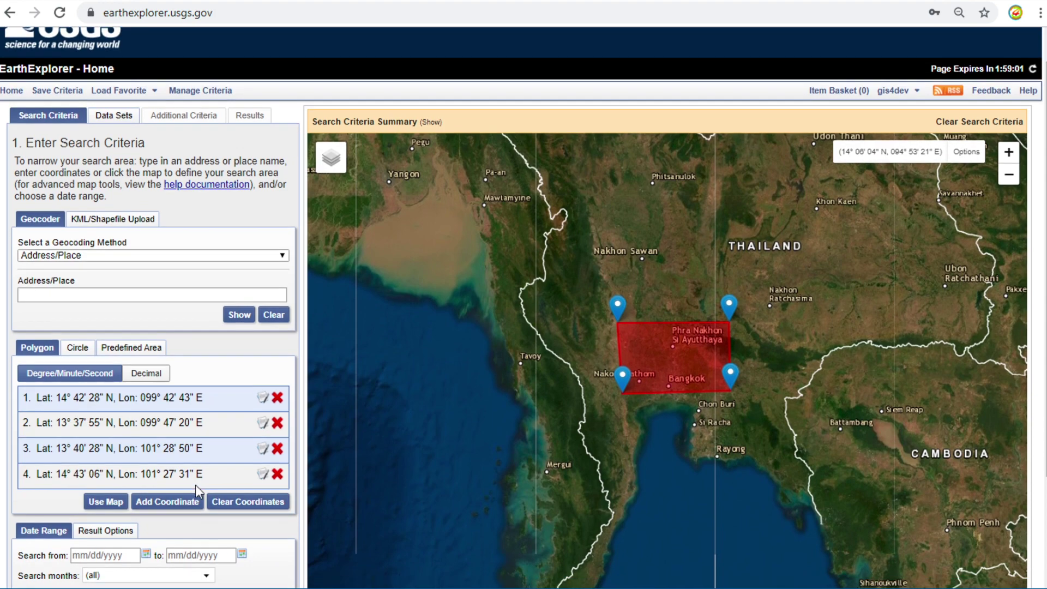
scroll(195, 486, "down", 1)
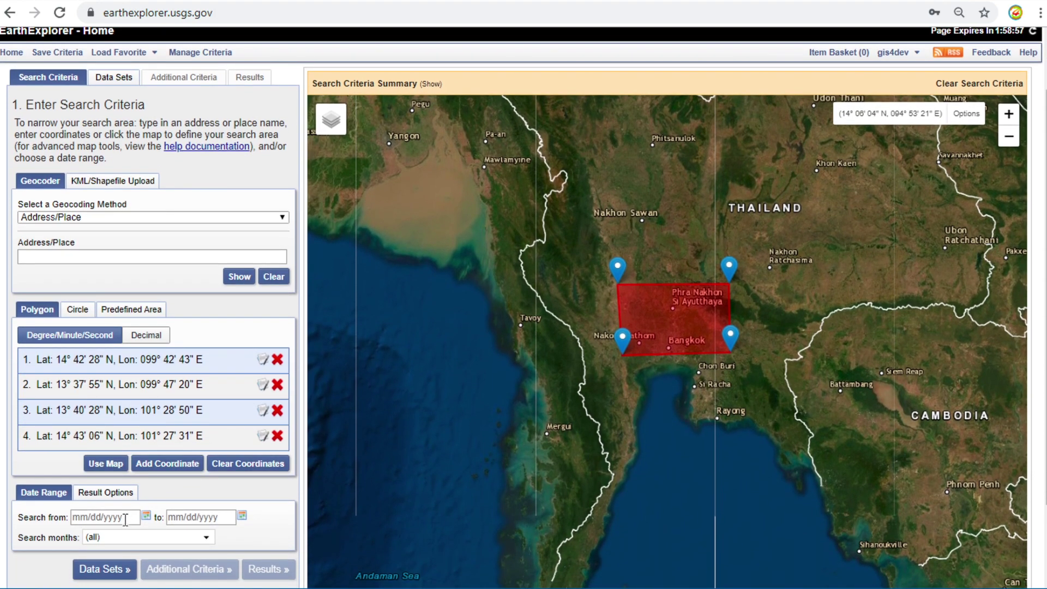
left_click(95, 520)
type("01/")
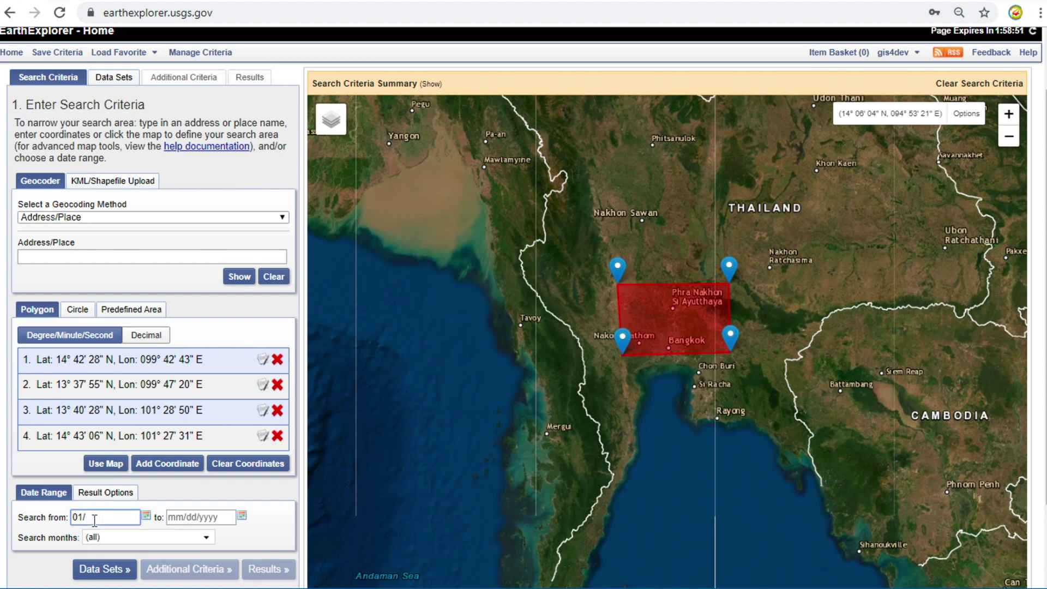
type("01/2019")
left_click(174, 518)
type("11/01/")
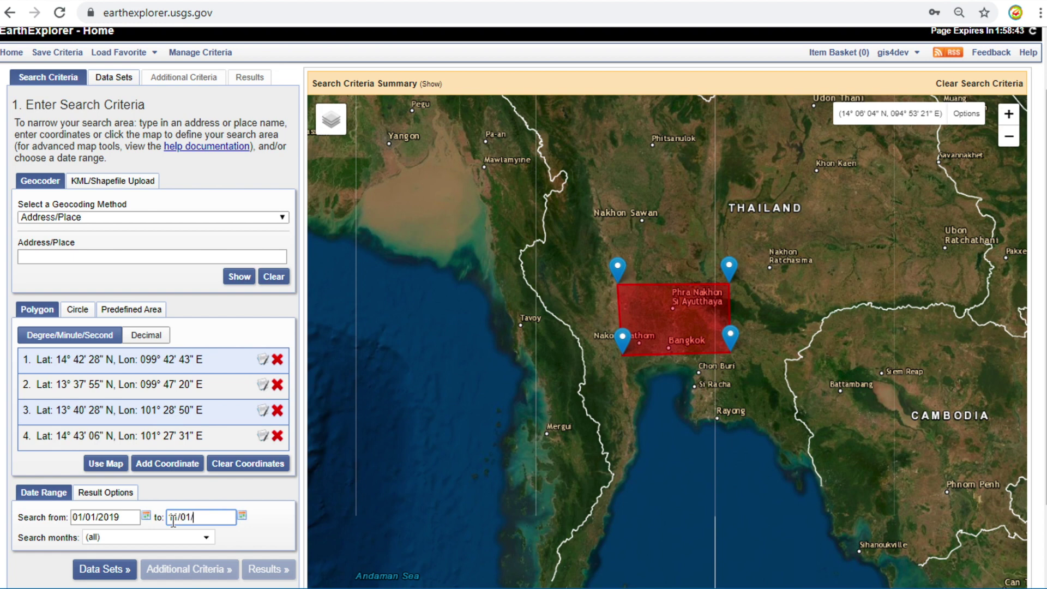
type("2019")
- Under Landsat > Landsat Collection 1 Level-1, check Landsat 8 OLI/TIRS C1 Level-1
left_click(105, 567)
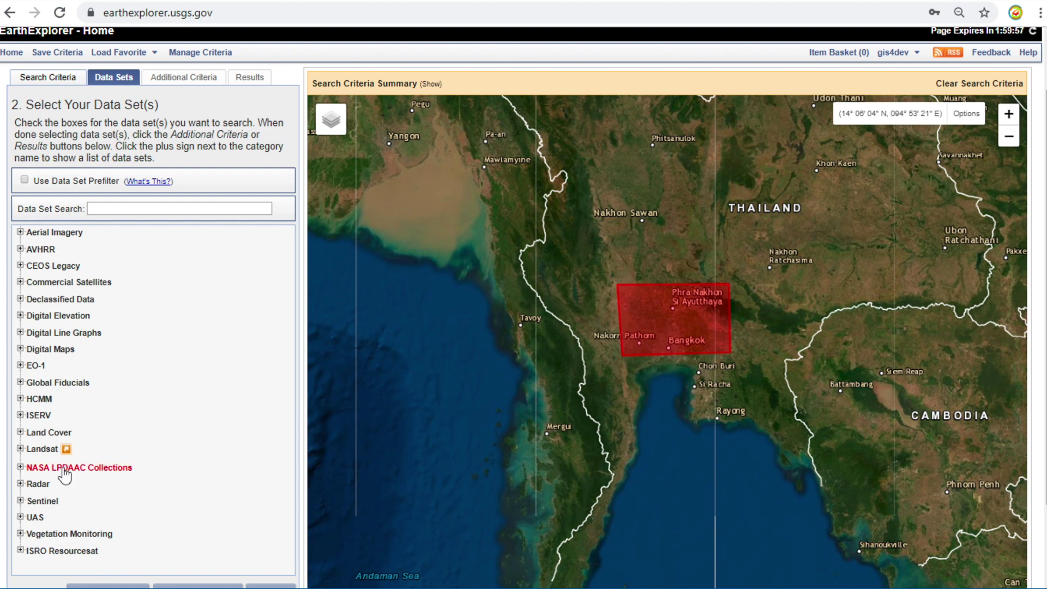
left_click(20, 453)
left_click(20, 450)
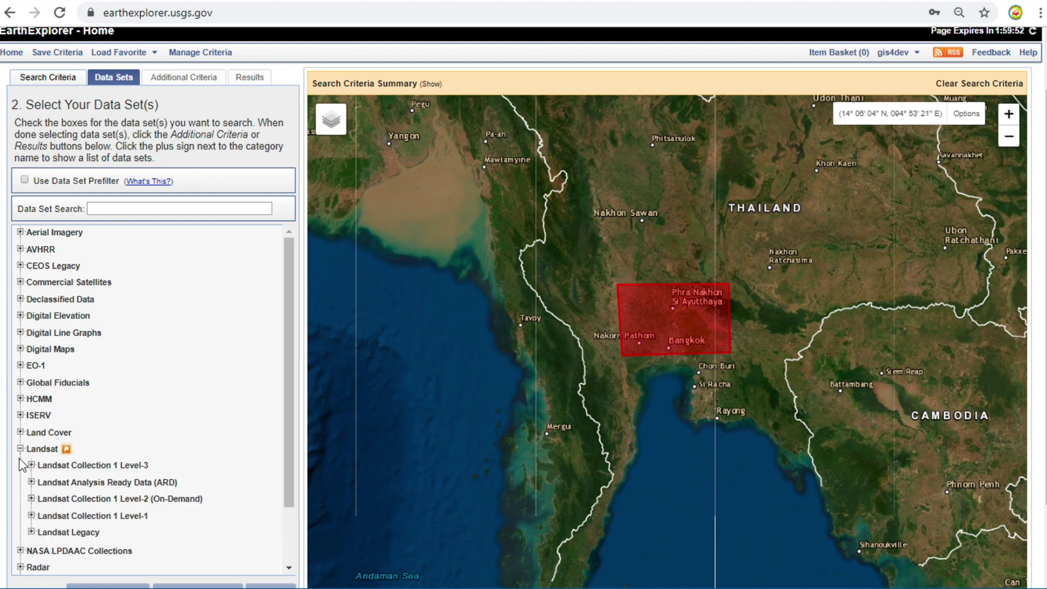
left_click(31, 516)
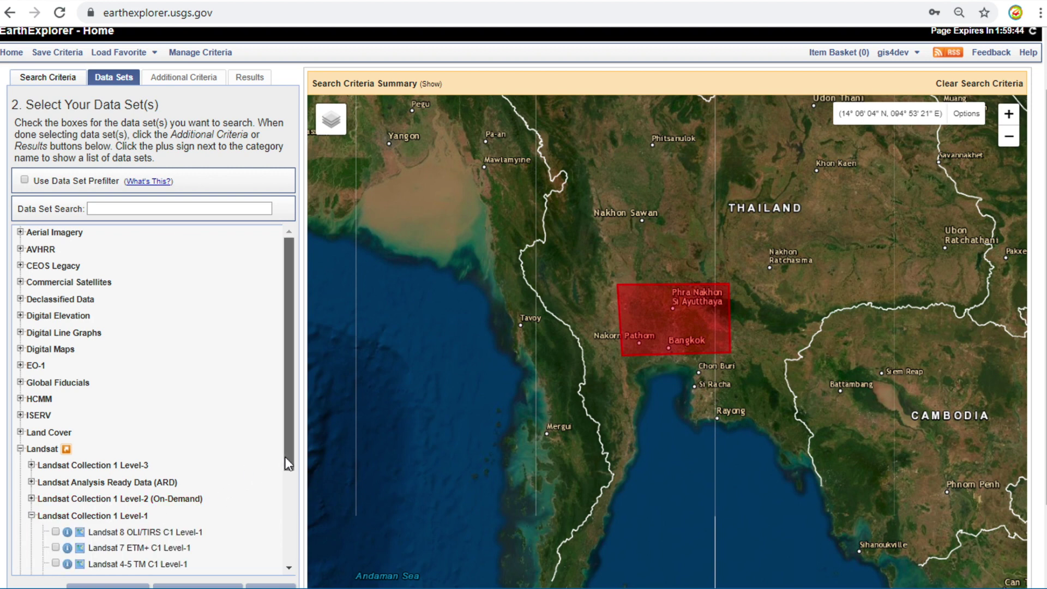
left_click_drag(288, 463, 288, 475)
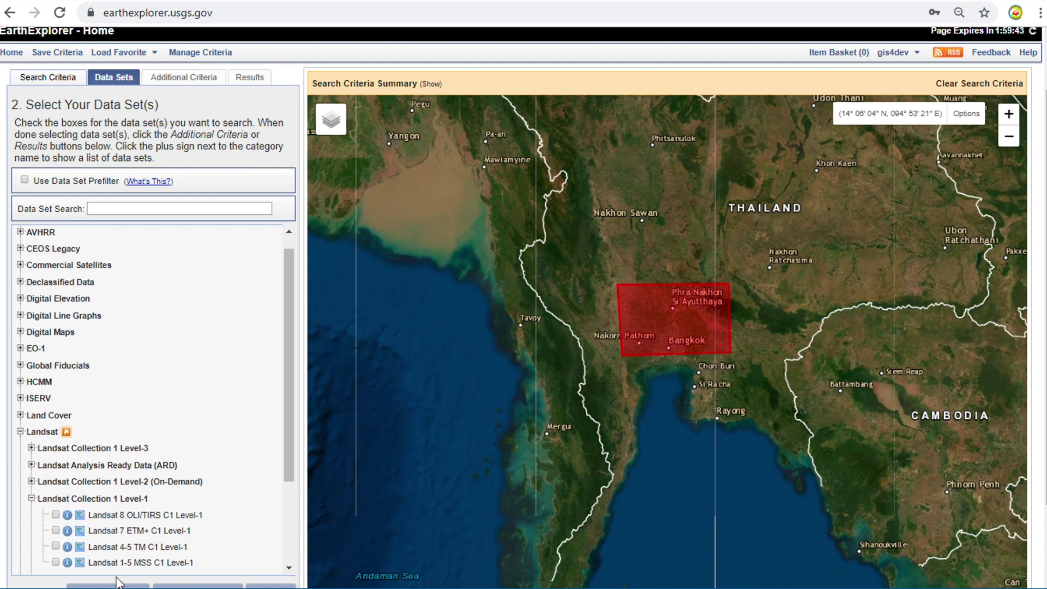
left_click(56, 516)
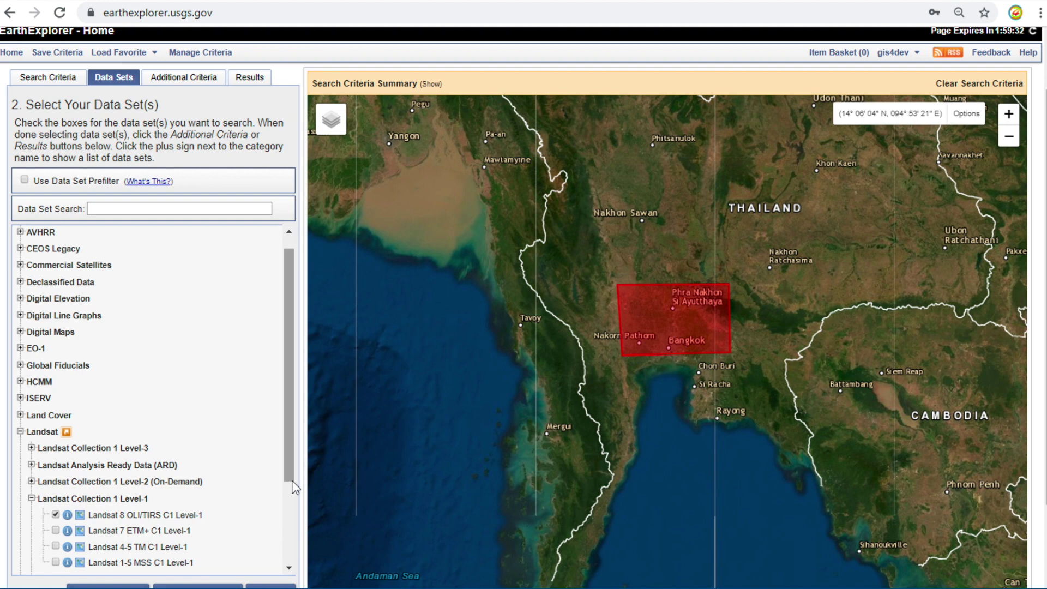
scroll(4, 480, "down", 1)
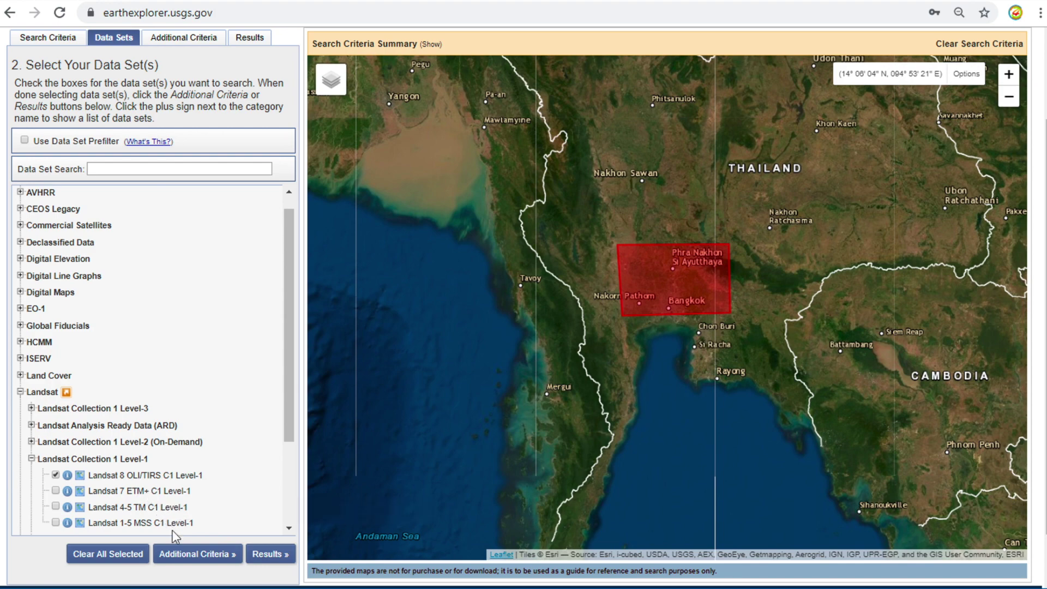
- Limit Land Cloud Cover to less than 10% and show the 44 matching scenes
left_click(201, 558)
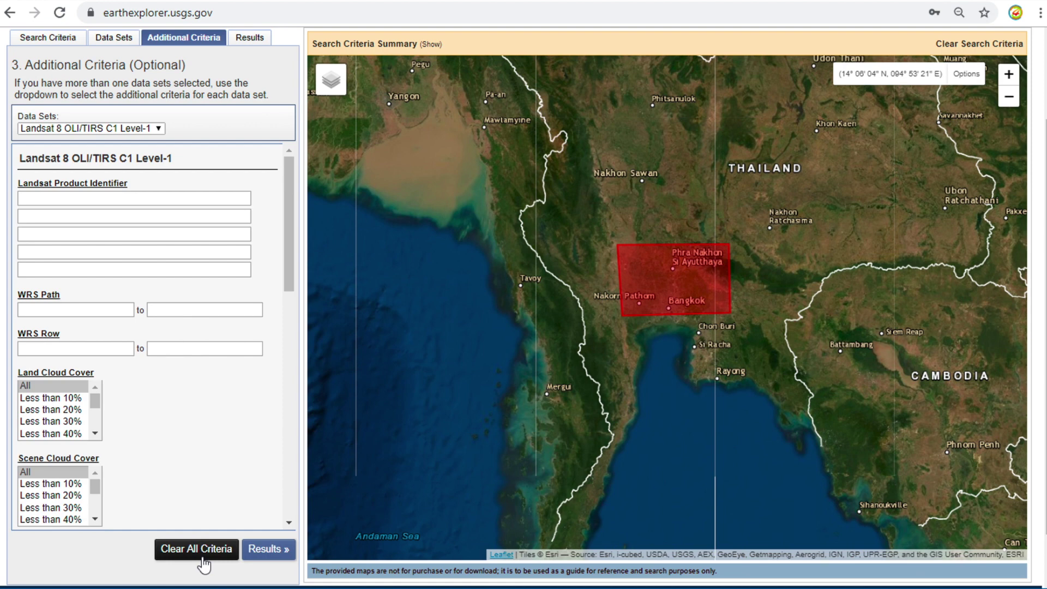
left_click(67, 402)
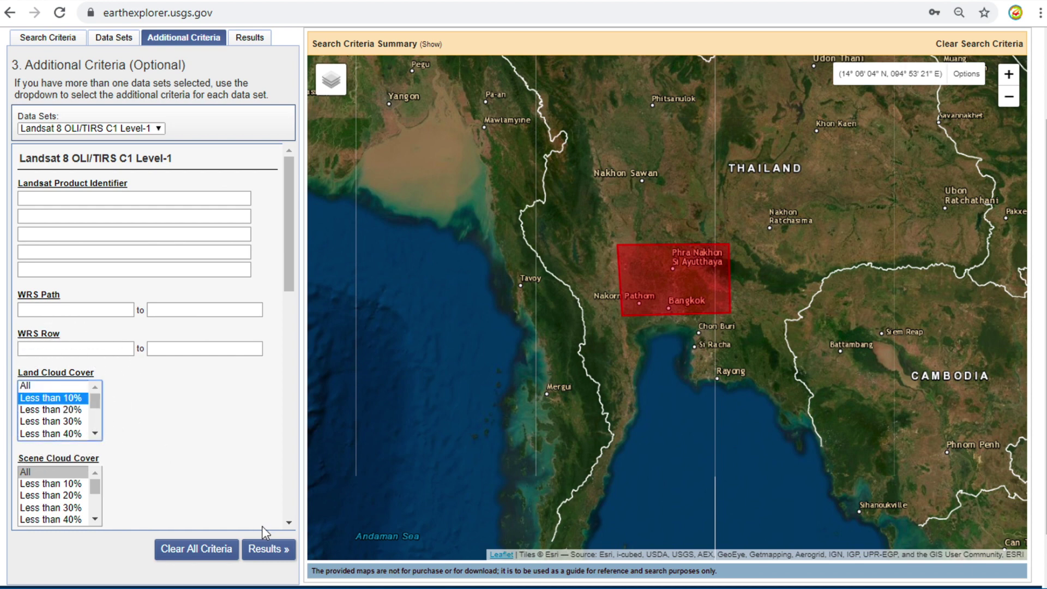
left_click(270, 551)
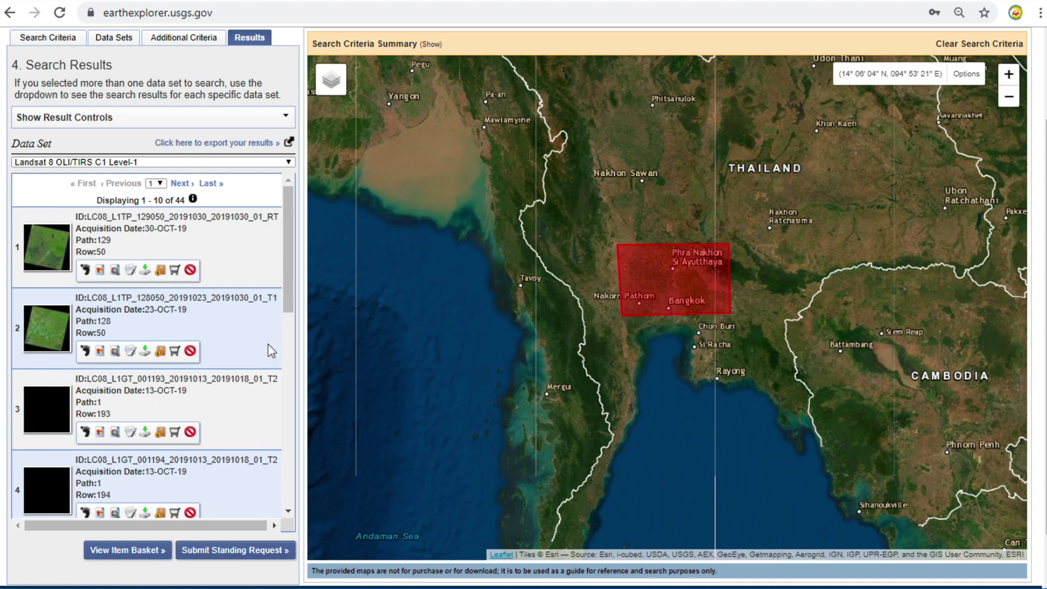
- Overlay the 28-SEP-19 scene's browse image without its footprint and bring up its Download Options
left_click_drag(286, 300, 301, 453)
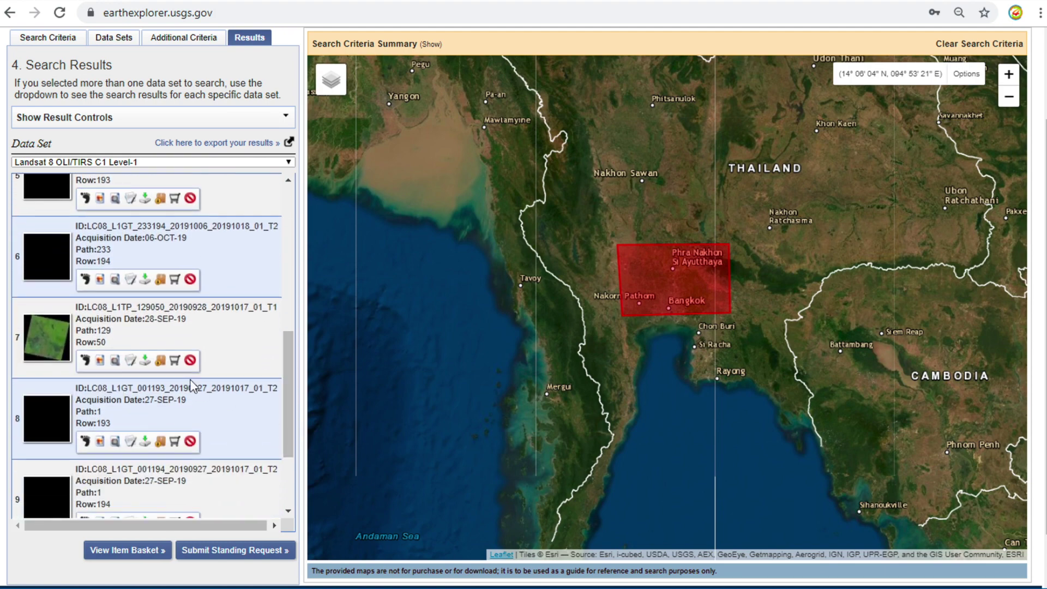
left_click(86, 362)
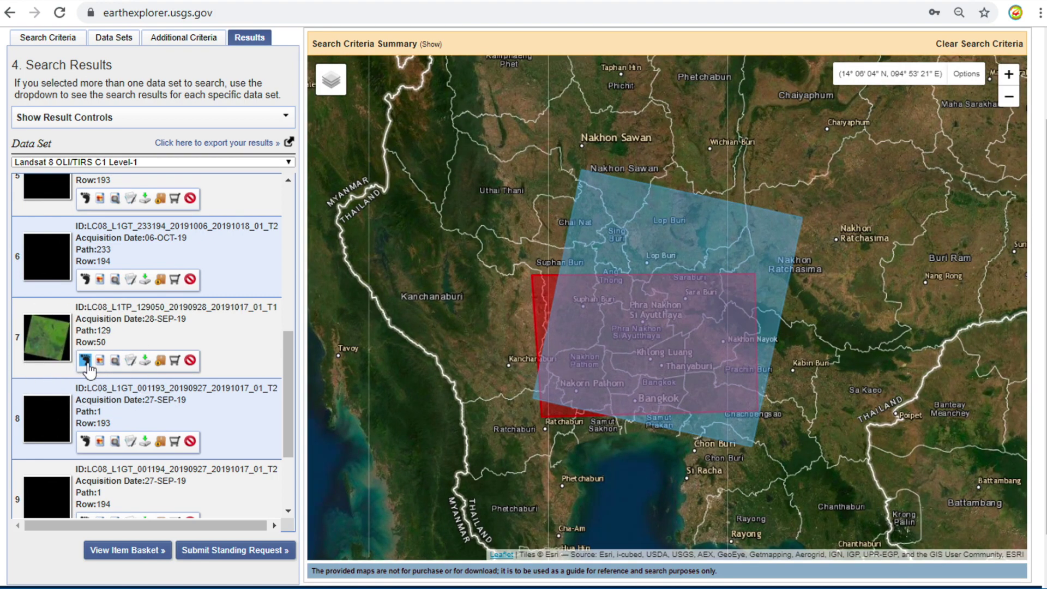
left_click(100, 363)
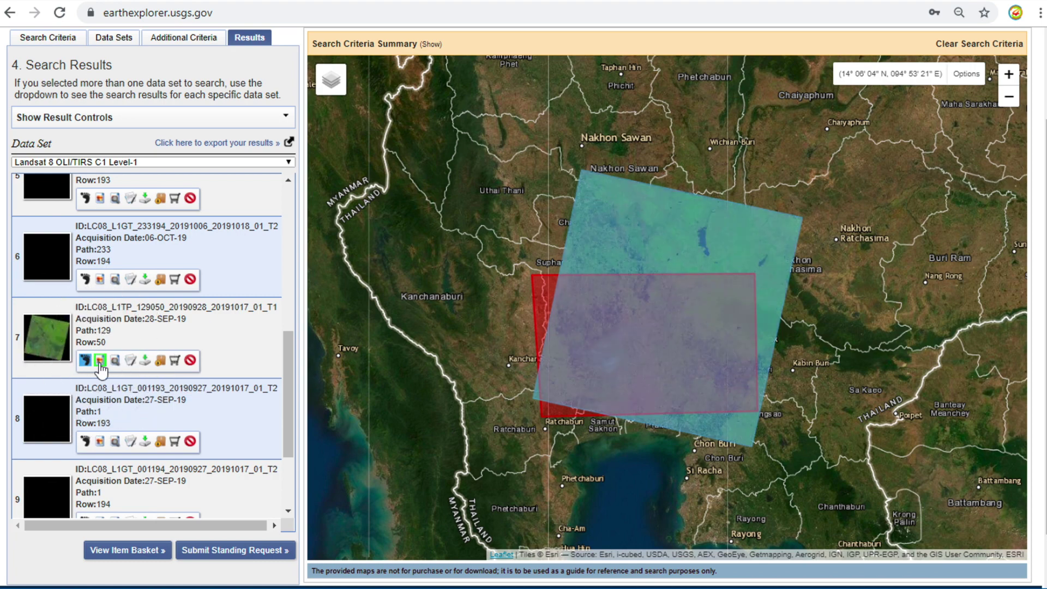
left_click(86, 361)
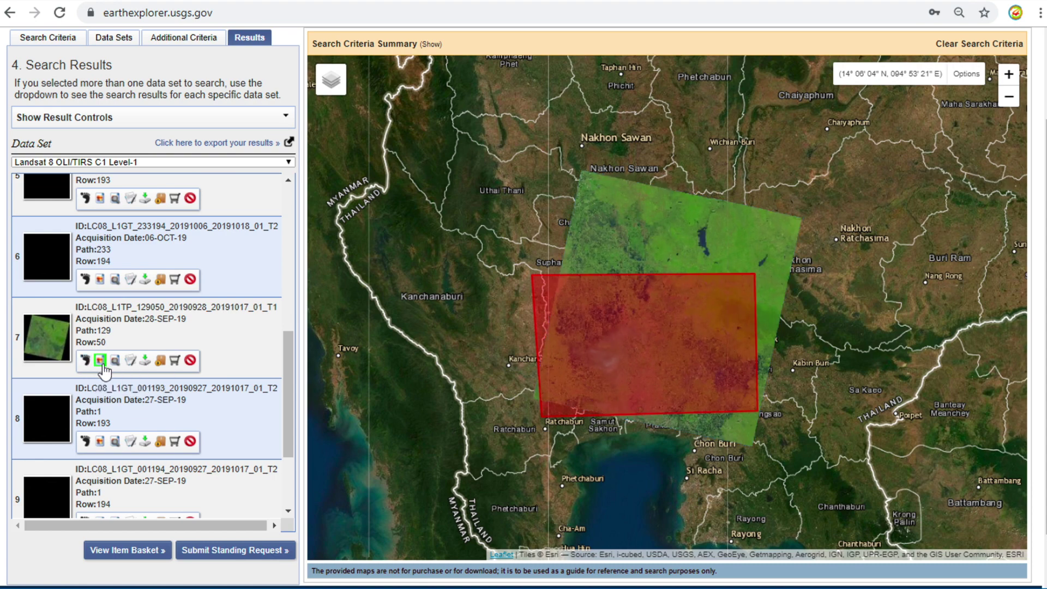
left_click(146, 361)
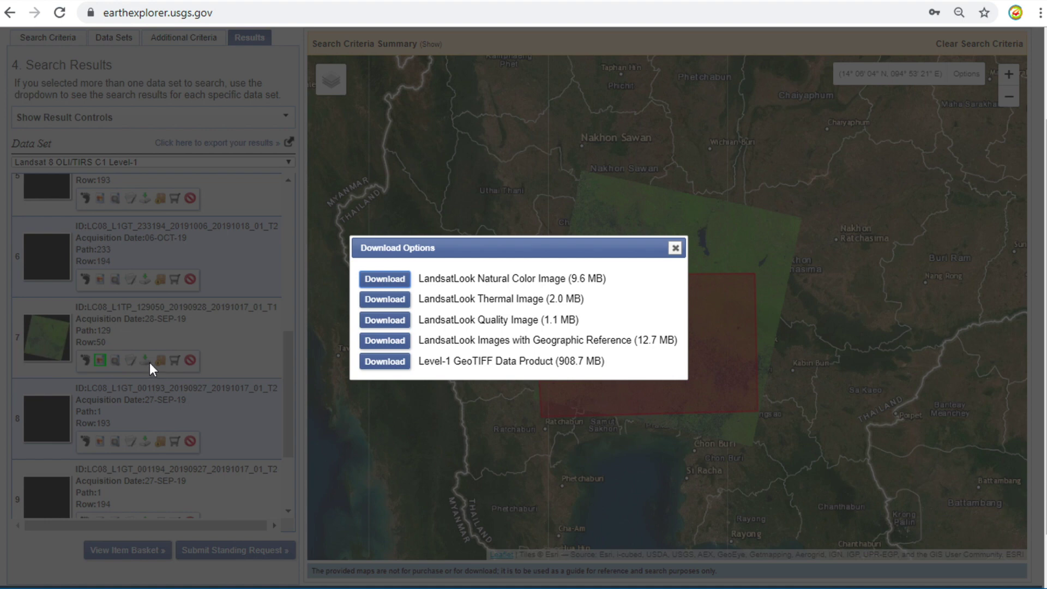
- Download the 28-SEP-19 scene's Level-1 GeoTIFF Data Product (908.7 MB) as a tar.gz archive
left_click(382, 369)
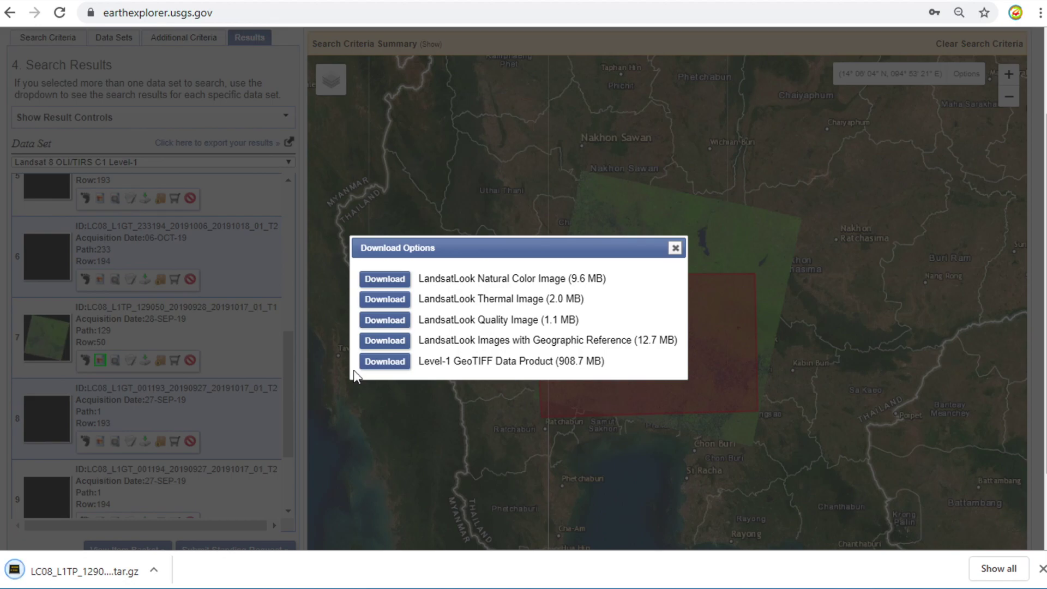
- In a new tab, search Google for '7zip' and open the 7-zip.org result
key("ctrl+n")
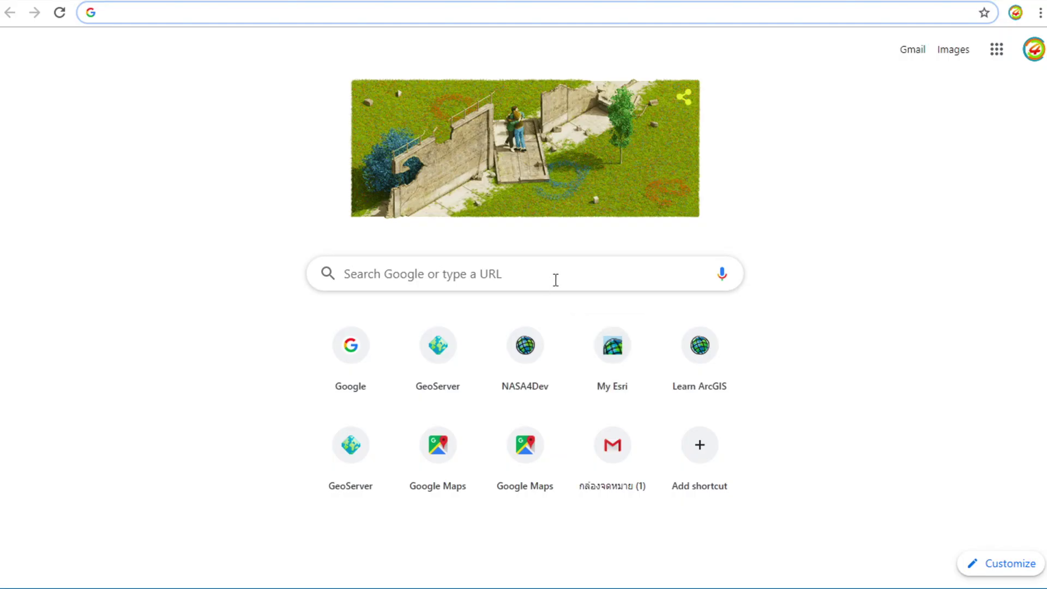
left_click(555, 280)
type("7z")
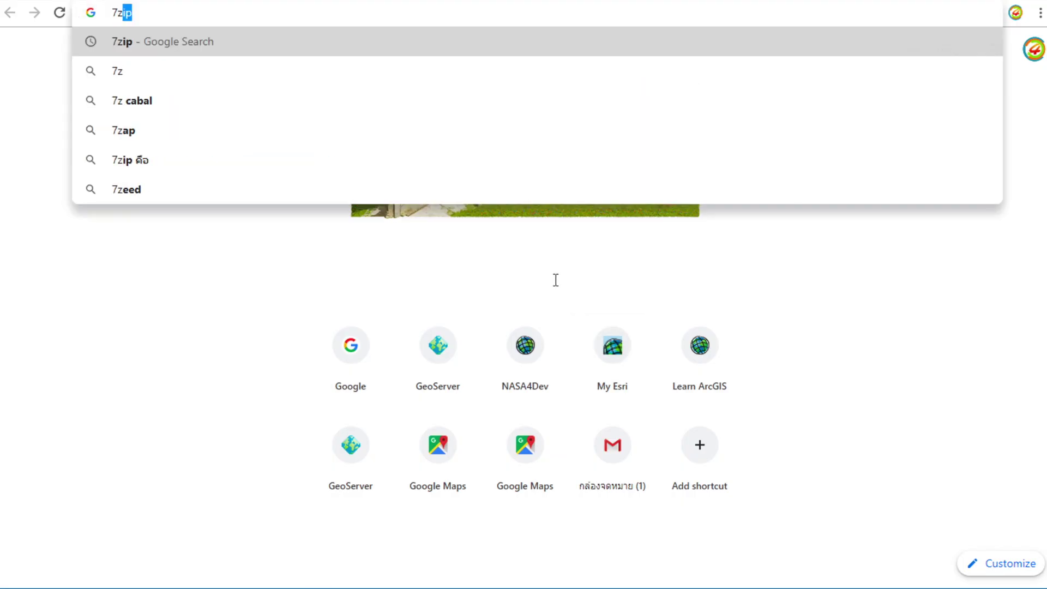
type("ip")
key("Return")
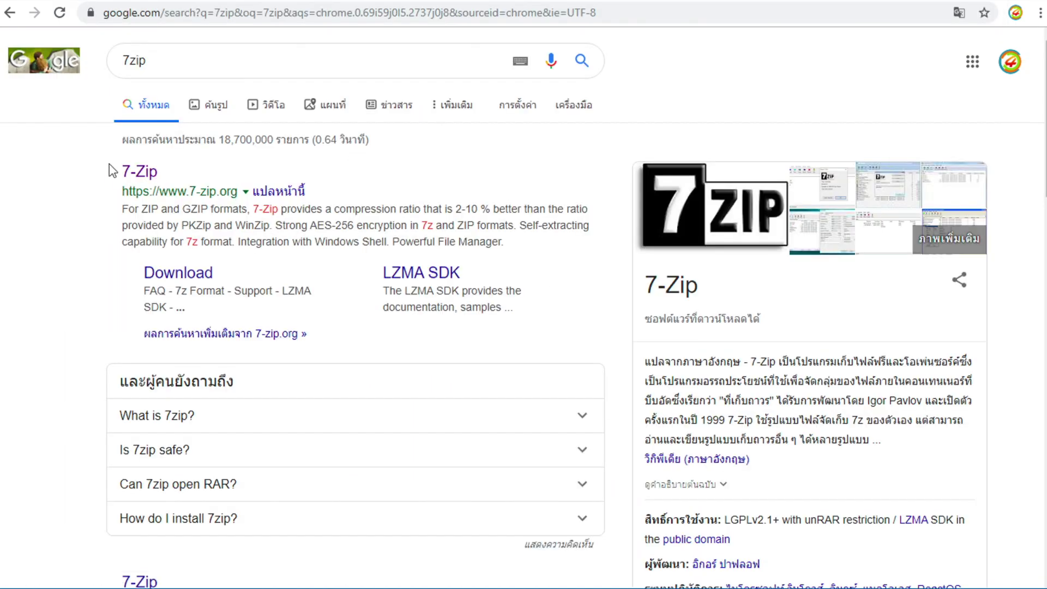
left_click(141, 173)
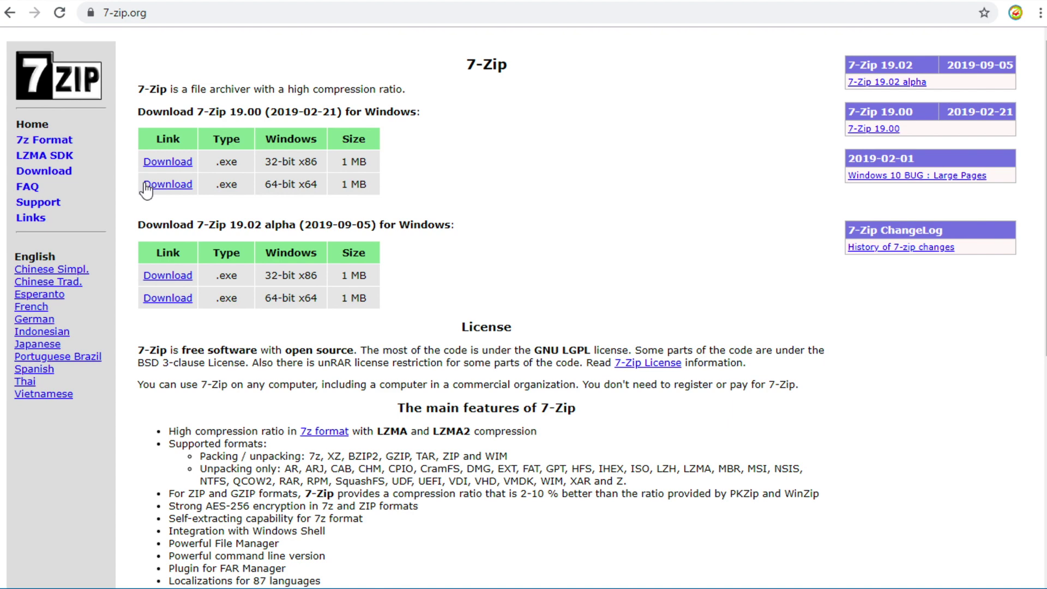
- Download the 64-bit 7-Zip 19.00 installer and install it into C:\Program Files\7-Zip\
left_click(155, 187)
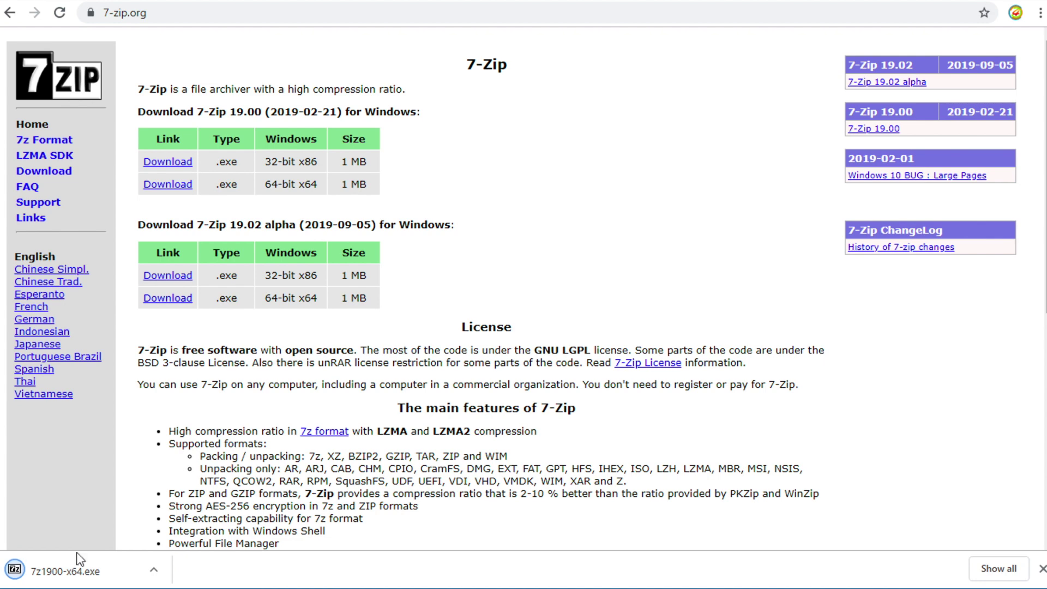
left_click(75, 565)
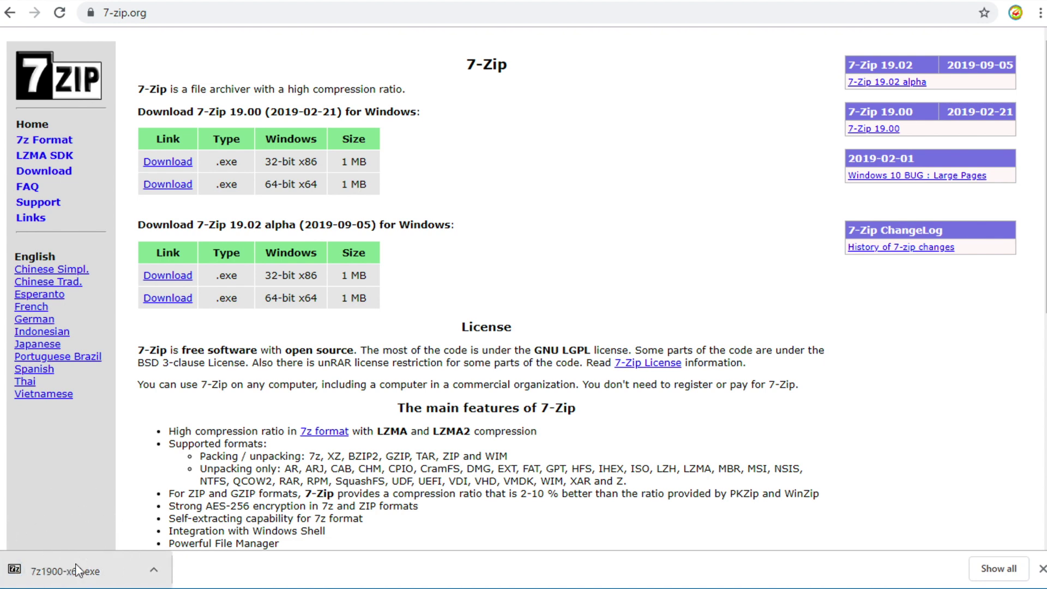
left_click(446, 393)
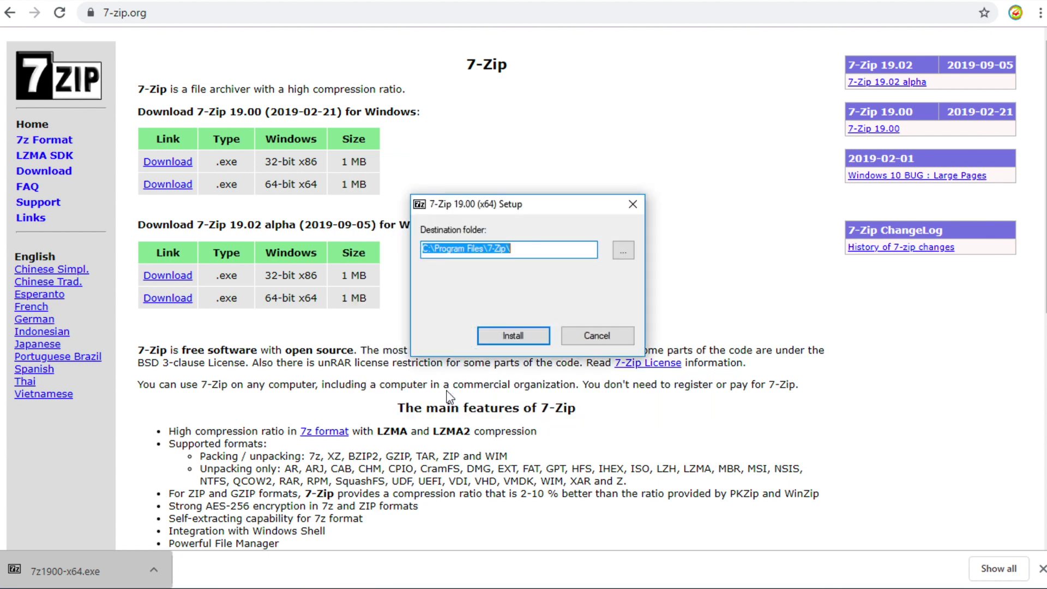
left_click(512, 336)
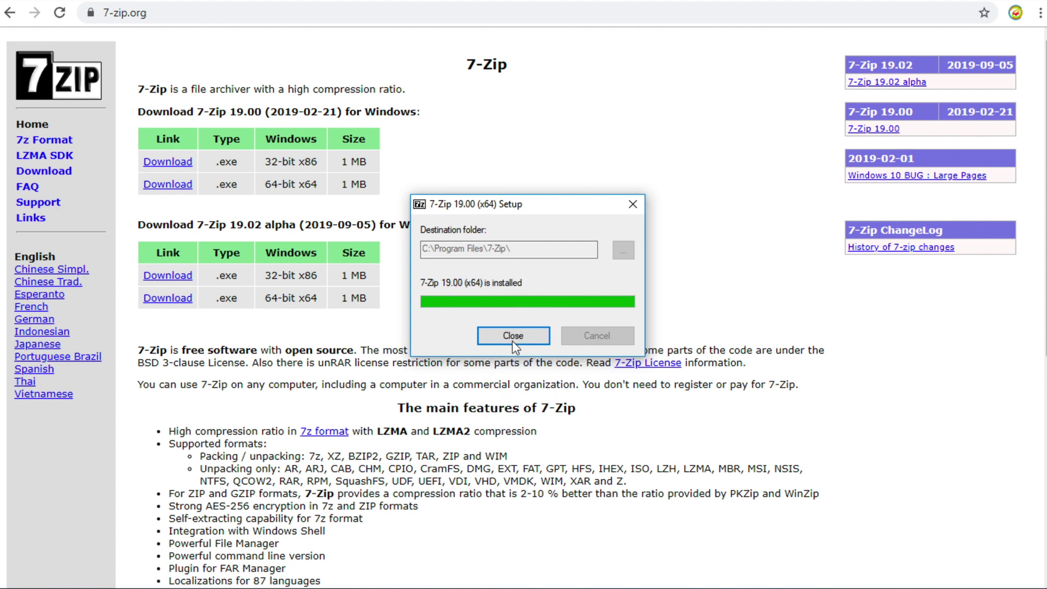
left_click(512, 336)
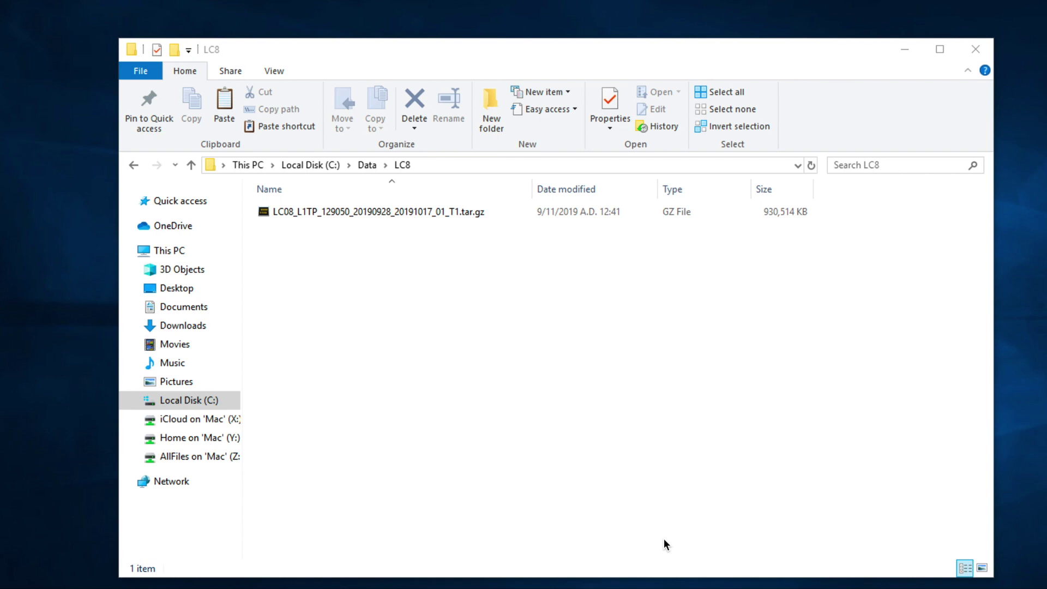
- Extract the downloaded .tar.gz scene archive into the LC8 folder with 7-Zip Extract Here
right_click(391, 215)
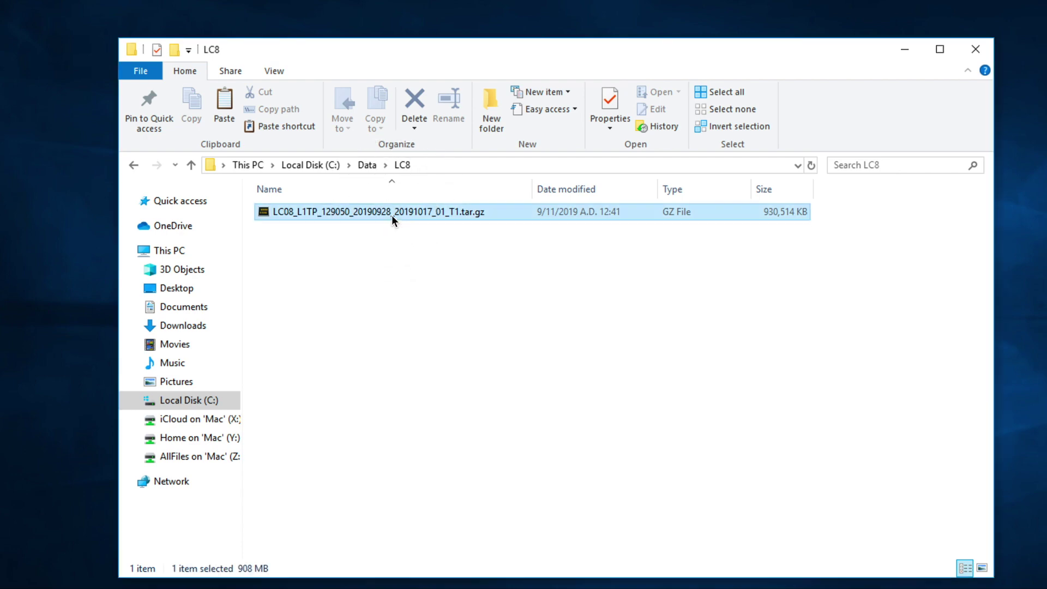
mouse_move(461, 251)
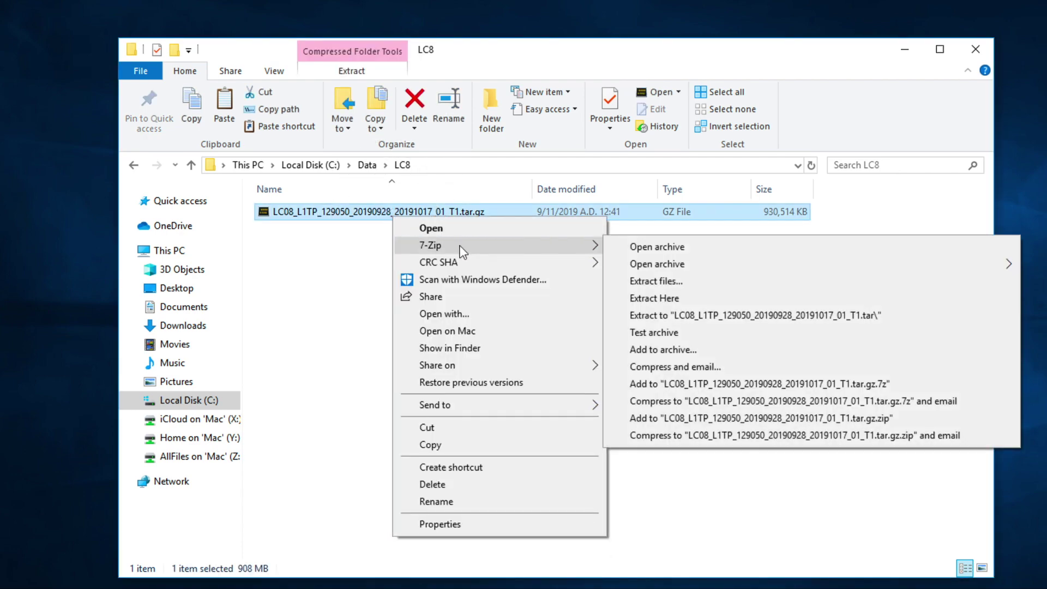
mouse_move(740, 264)
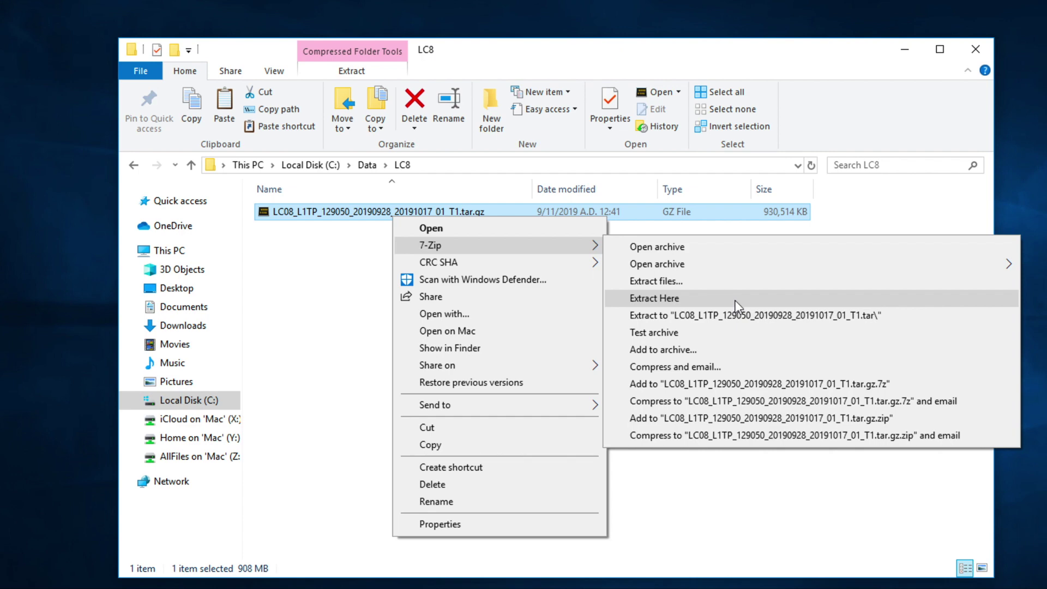
left_click(735, 305)
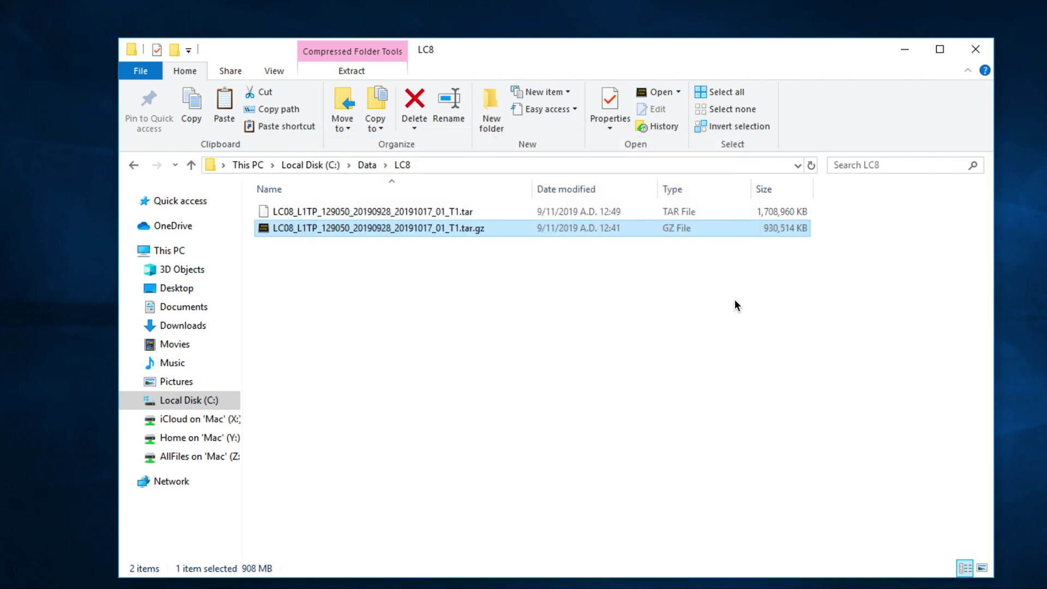
- Extract the resulting .tar into its own LC08_L1TP_129050_20190928_20191017_01_T1 folder with 7-Zip
left_click(423, 211)
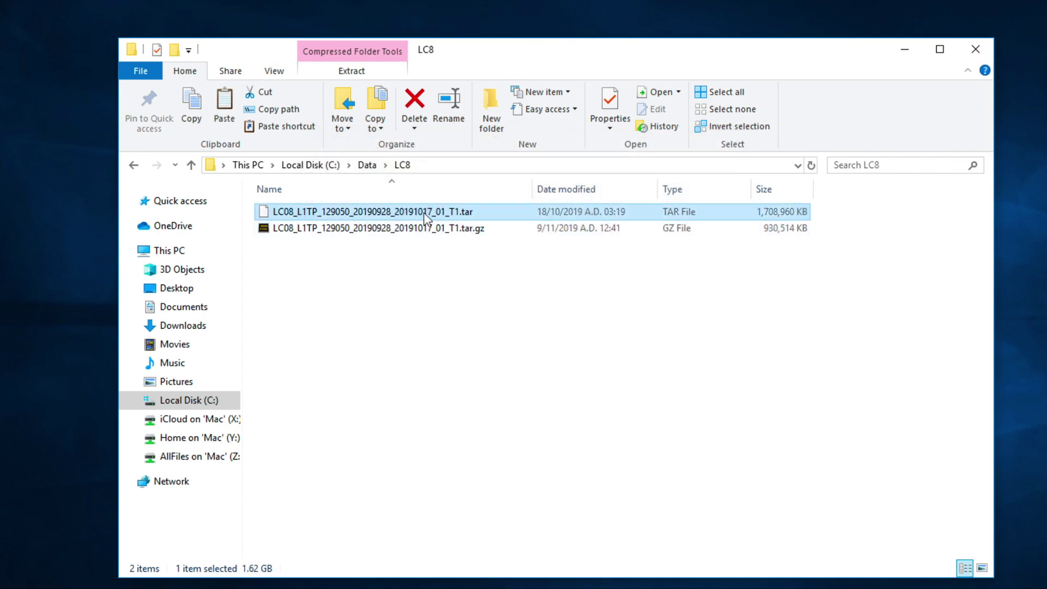
right_click(424, 213)
mouse_move(486, 240)
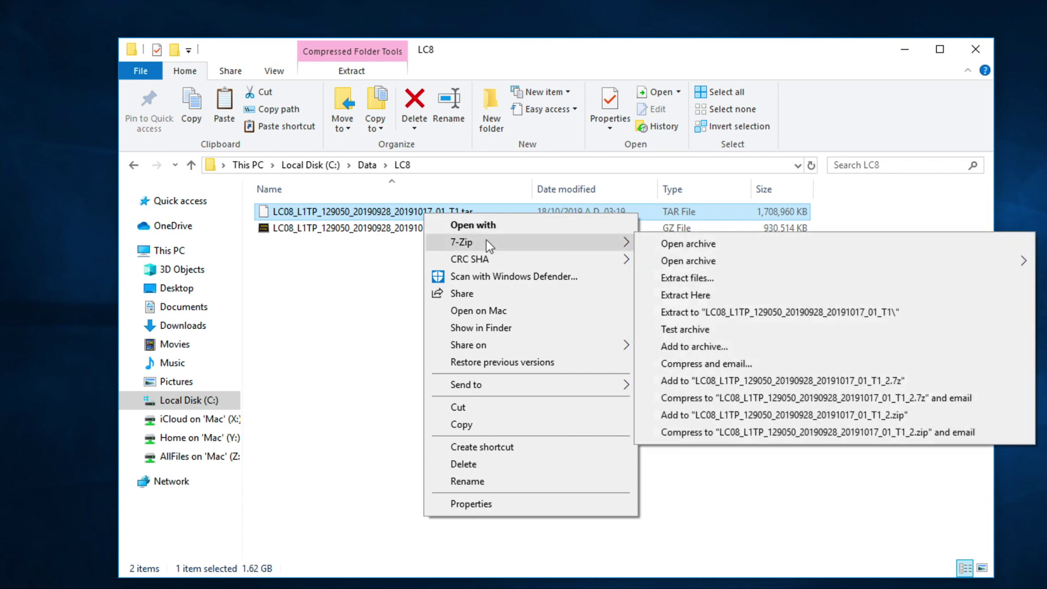
left_click(750, 316)
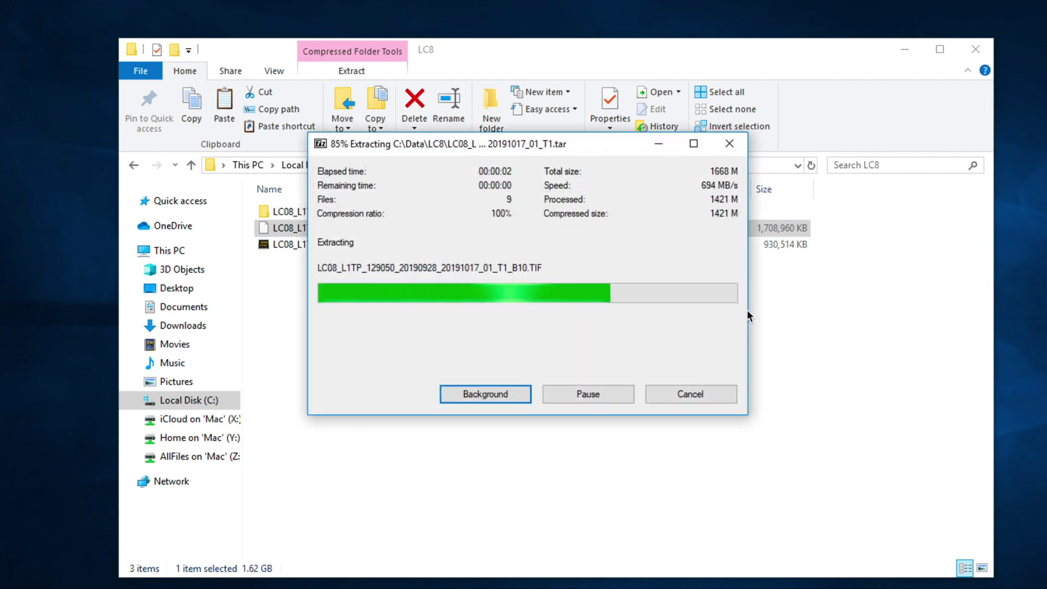
left_click(508, 303)
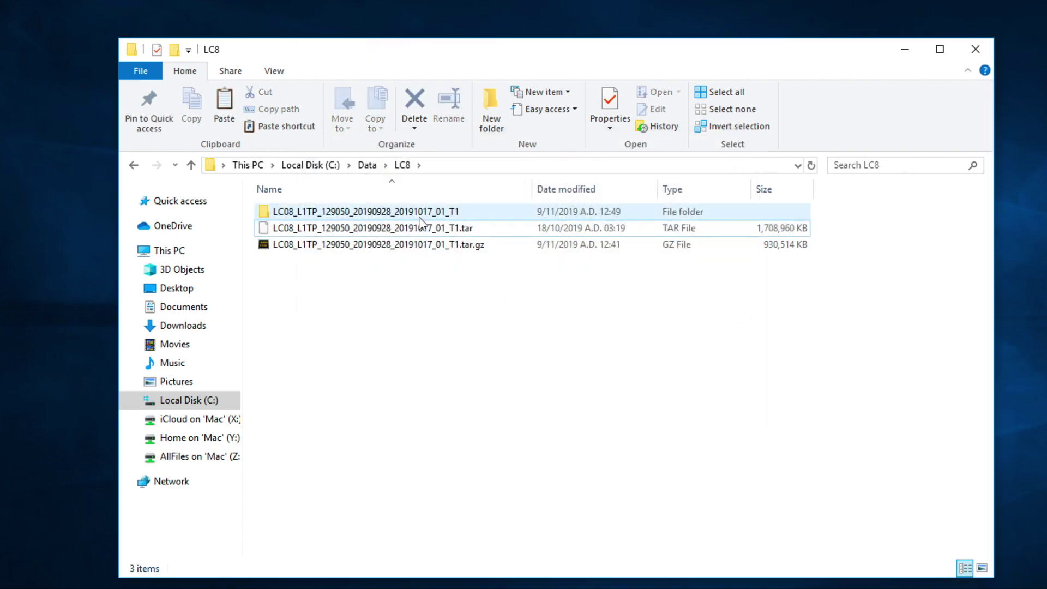
- Open the LC08_L1TP_129050_20190928_20191017_01_T1 folder in Details view with a widened Name column
mouse_move(425, 220)
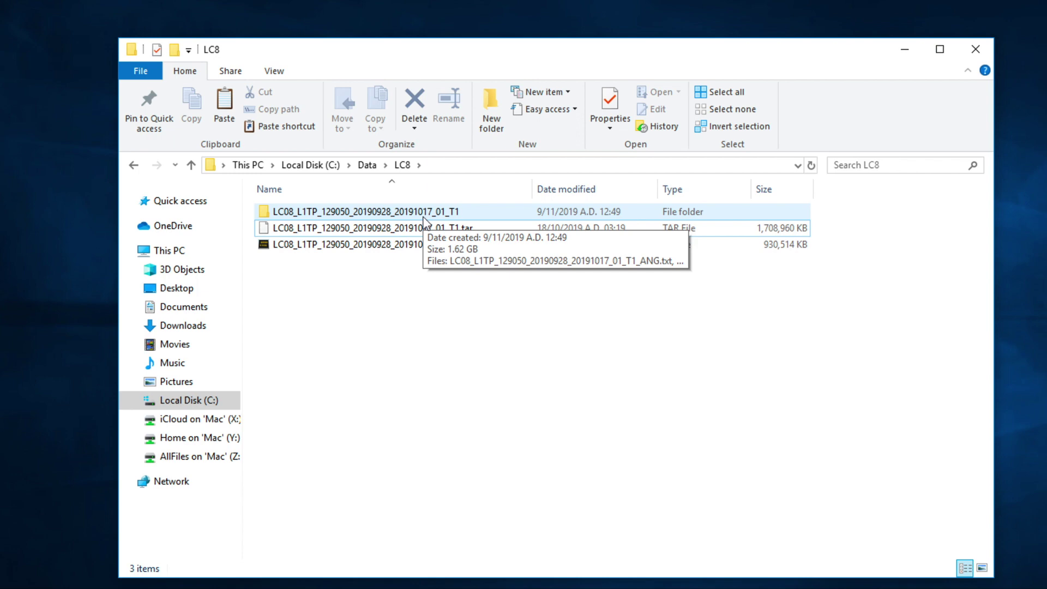
double_click(424, 215)
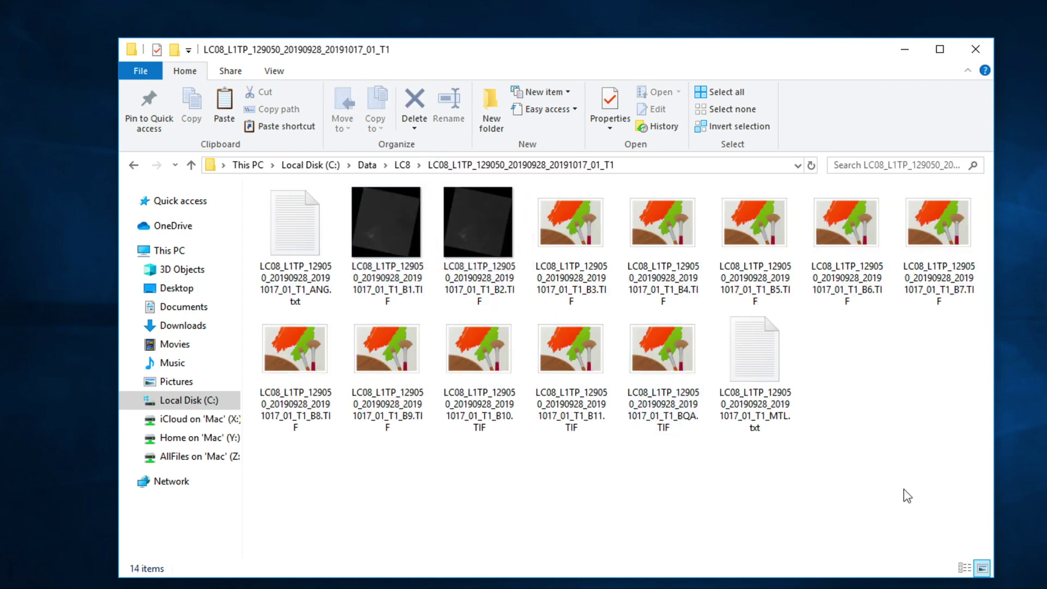
left_click(964, 568)
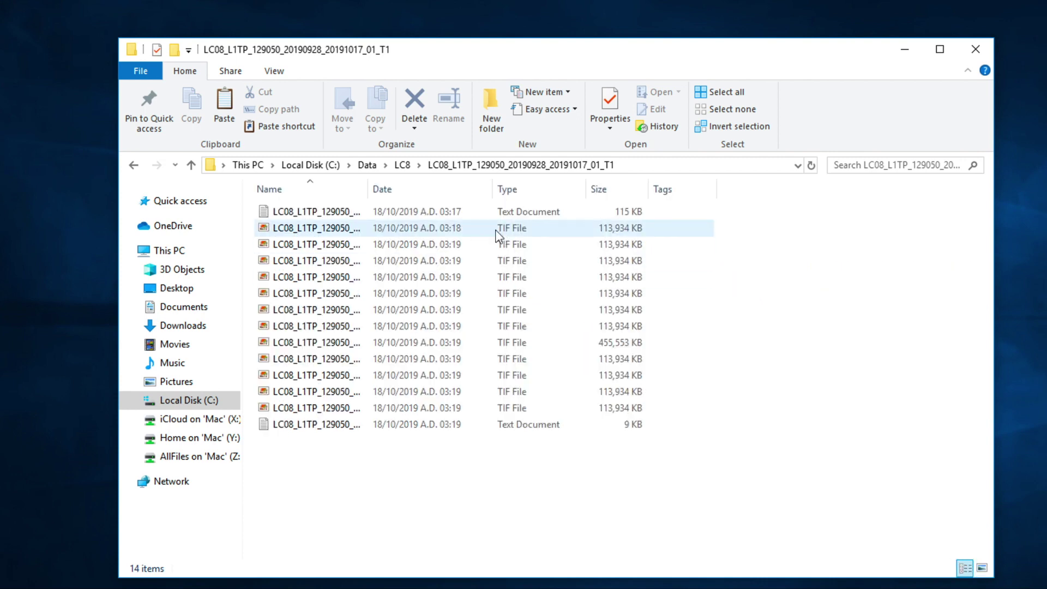
left_click_drag(367, 195, 541, 202)
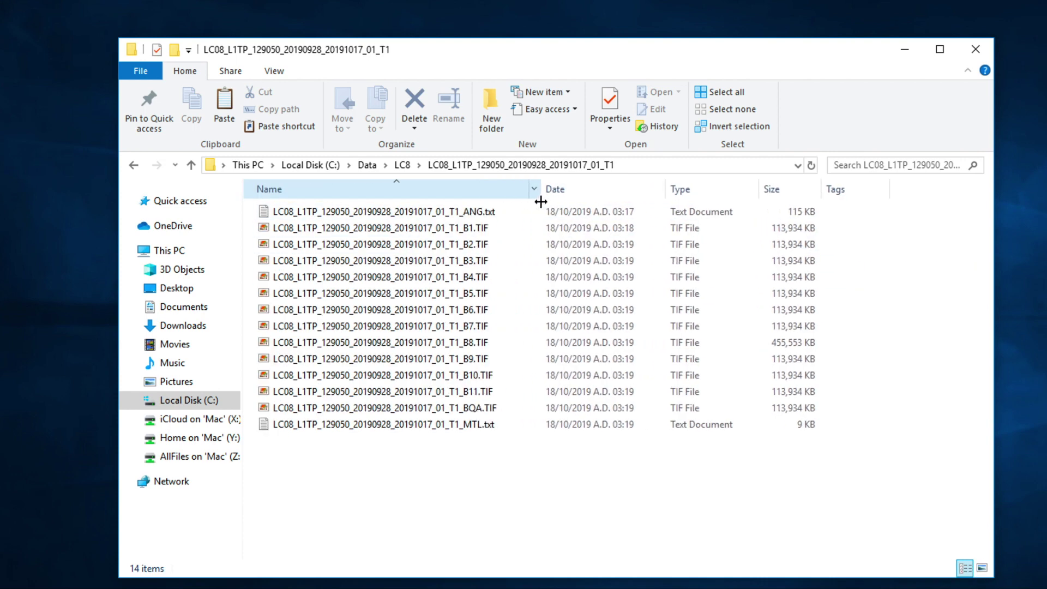